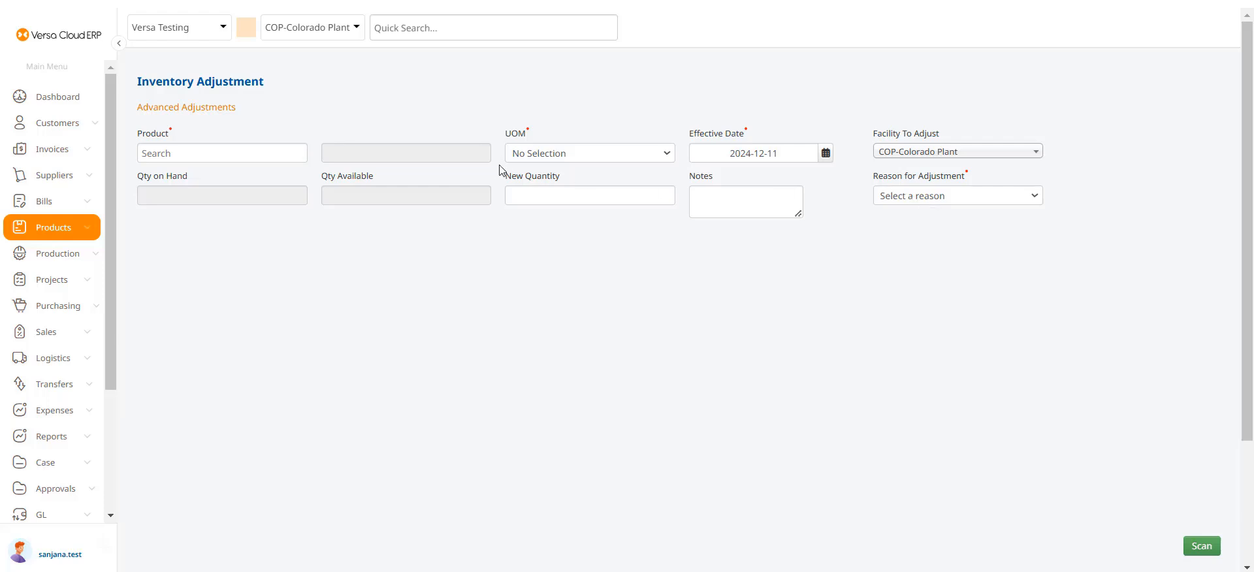
Select product BLB8990 (Blue Backpack) for the inventory adjustment and set its new quantity to 100.
click(174, 150)
text(blb)
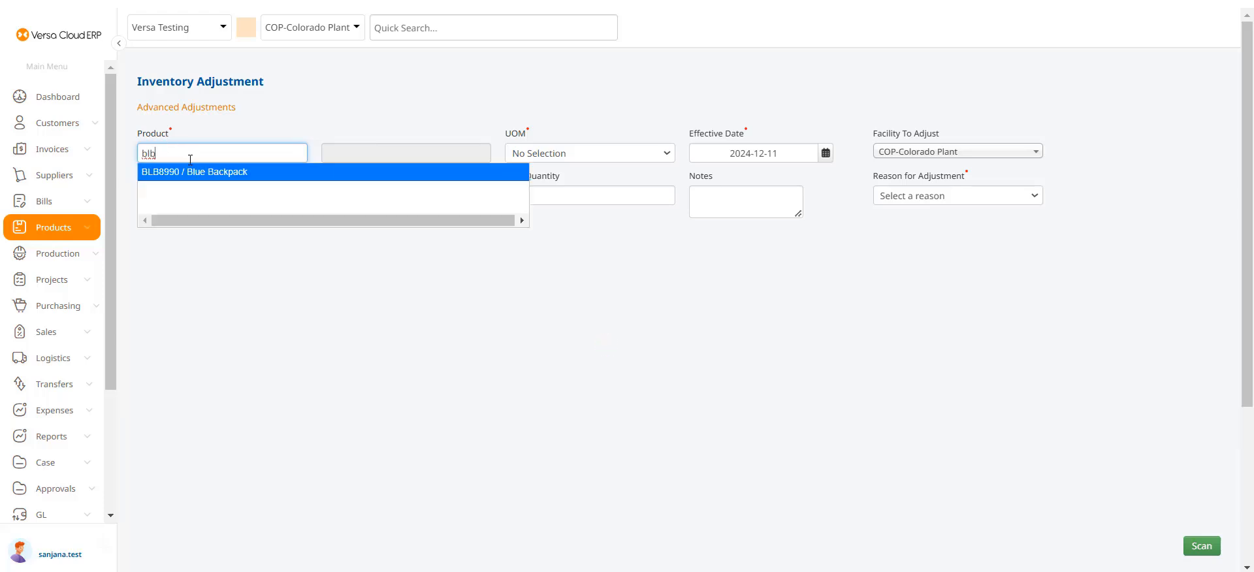
click(203, 187)
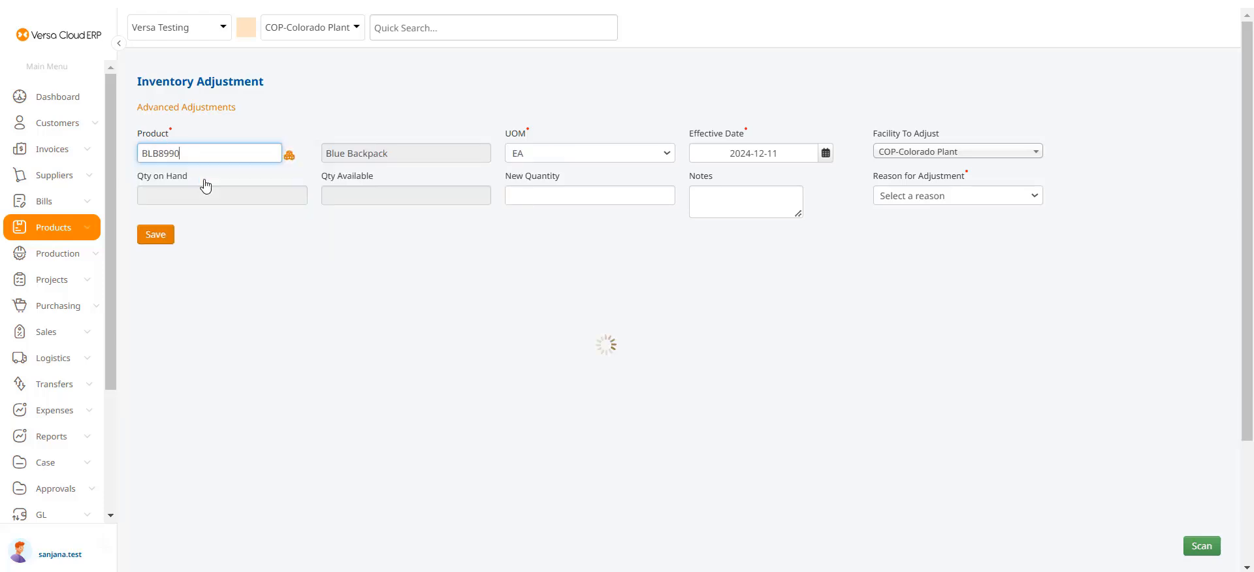
click(559, 191)
text(1)
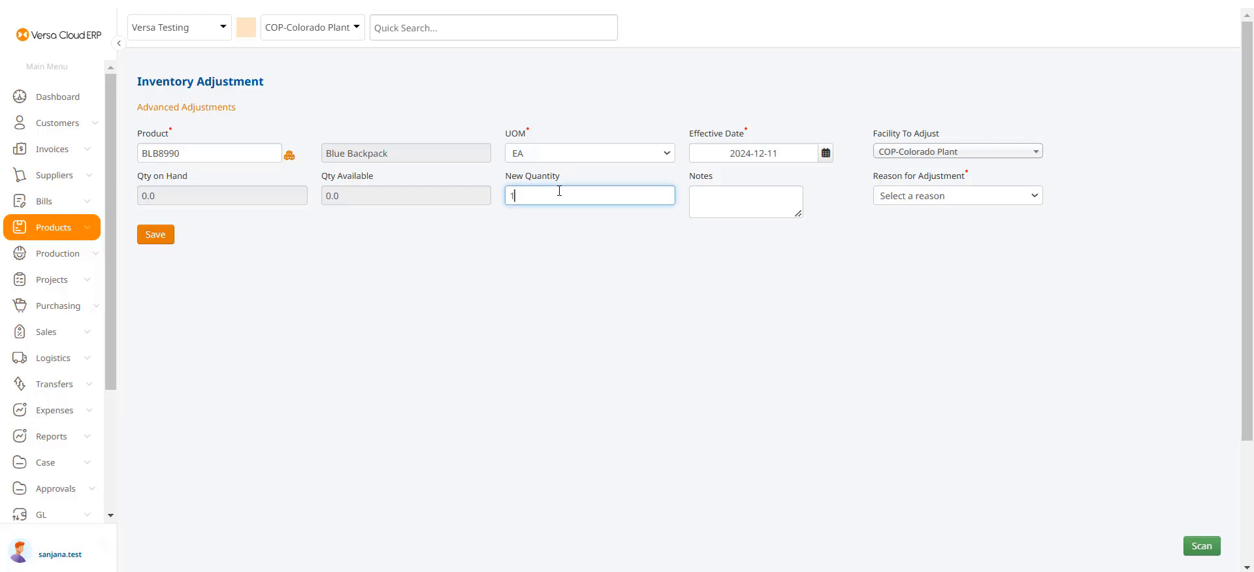
text(00)
Set the reason for adjustment to Opening Entry and save the Blue Backpack inventory adjustment.
click(826, 153)
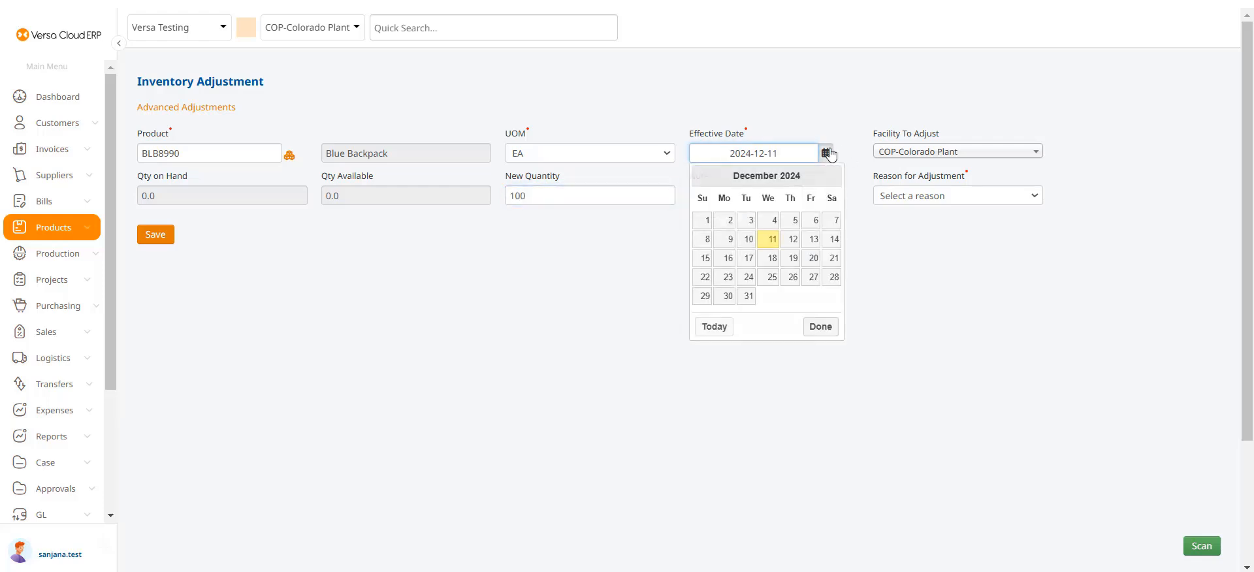
click(926, 152)
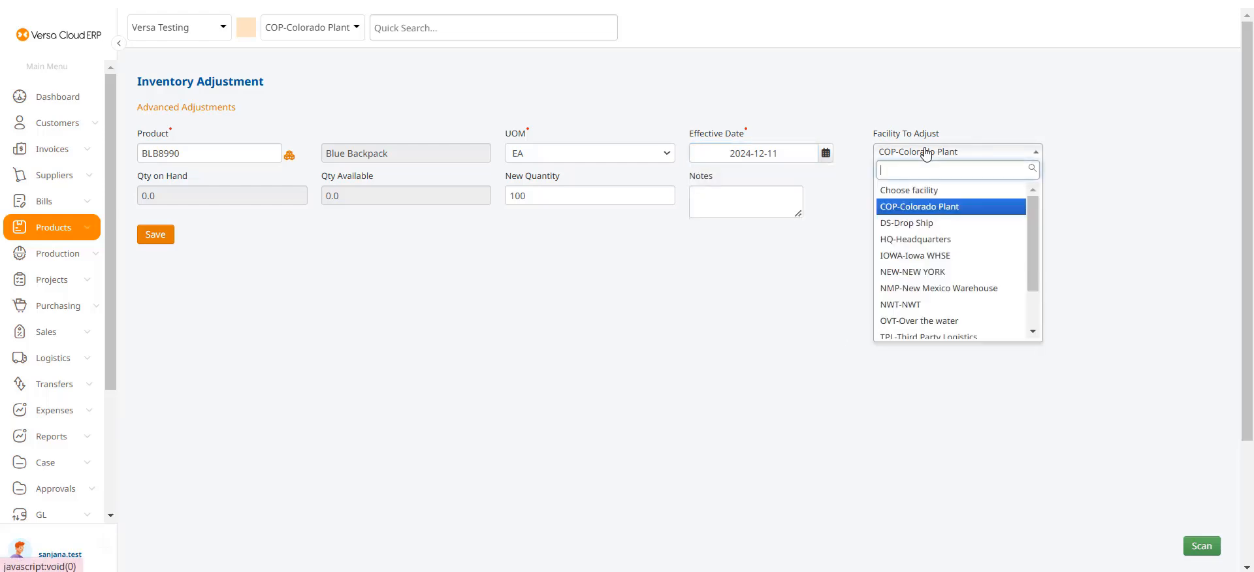
click(926, 153)
click(947, 191)
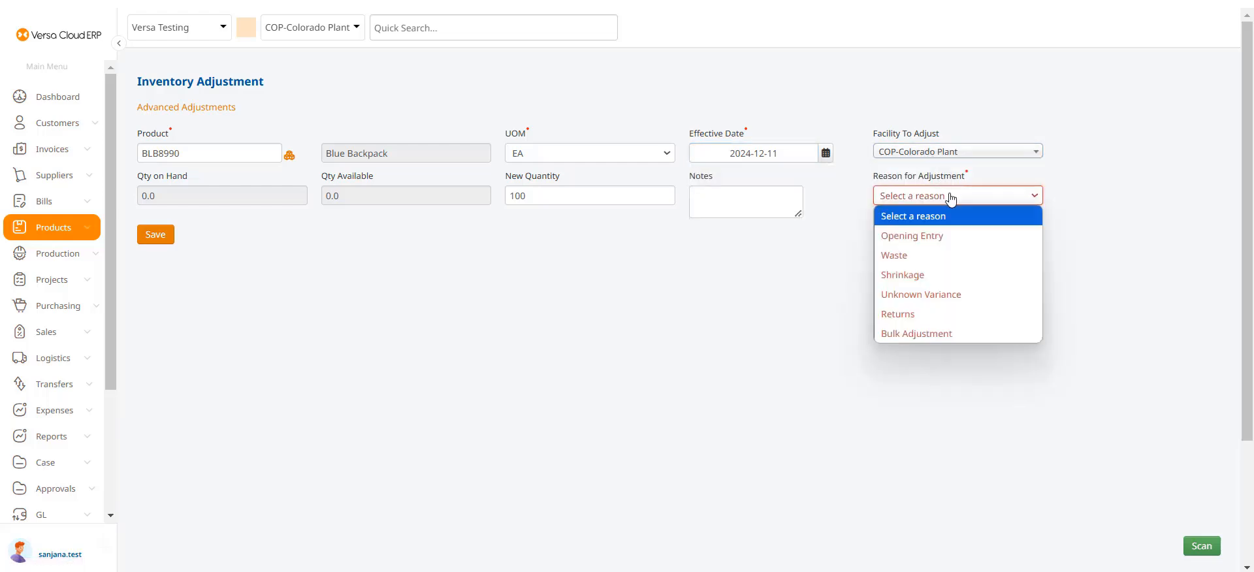
click(943, 234)
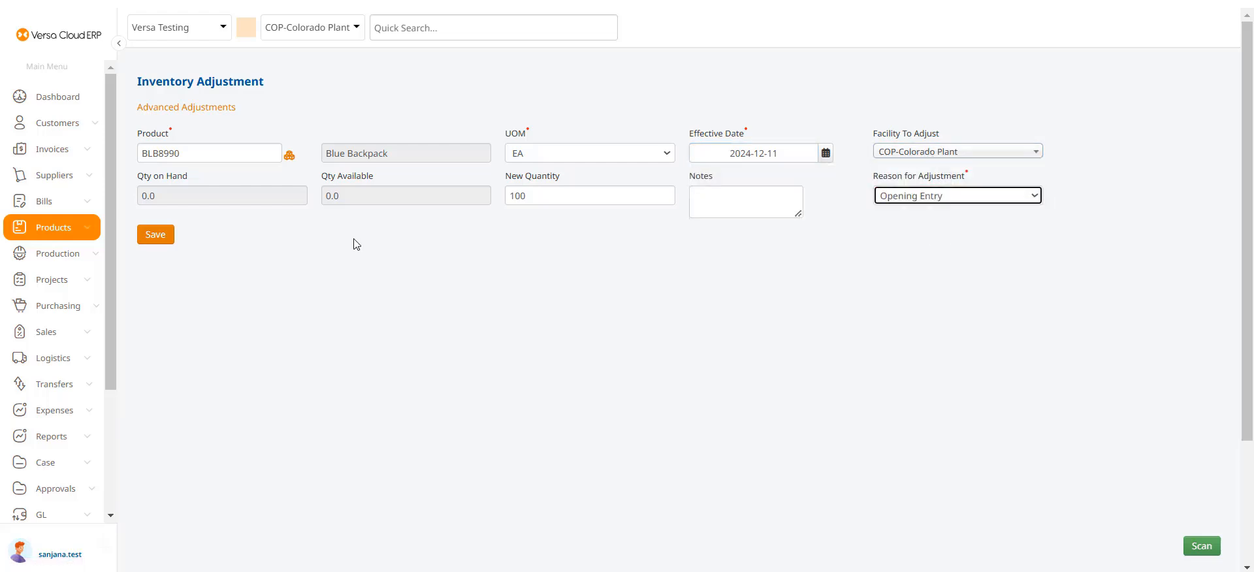
click(155, 235)
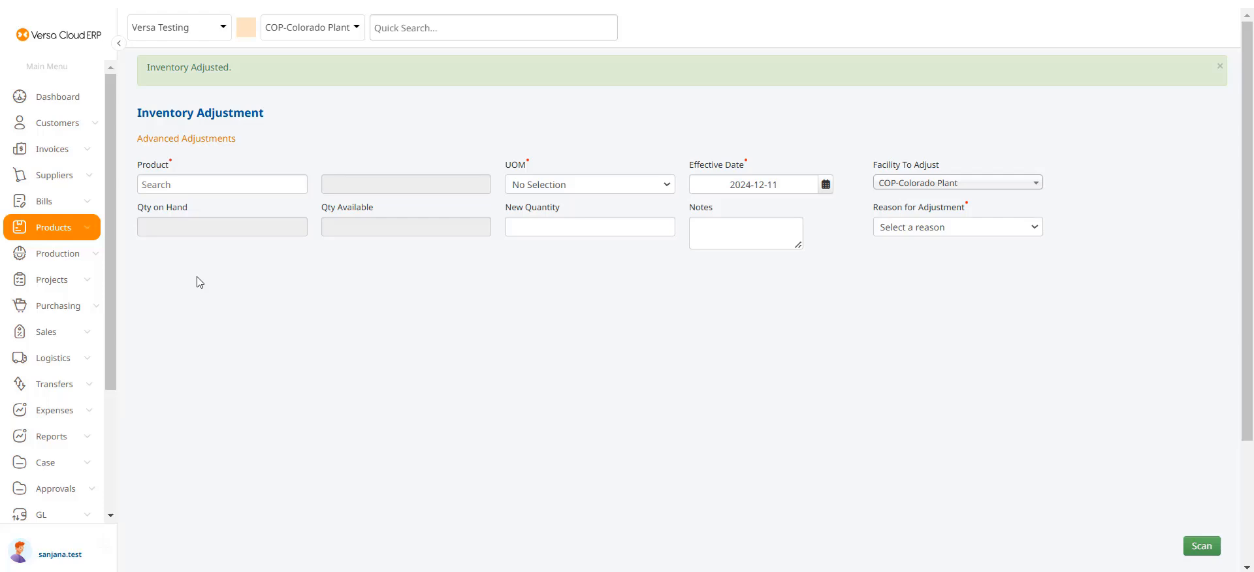
Open the advanced adjustments and select part number BB8990 (Black Bagpack).
click(205, 143)
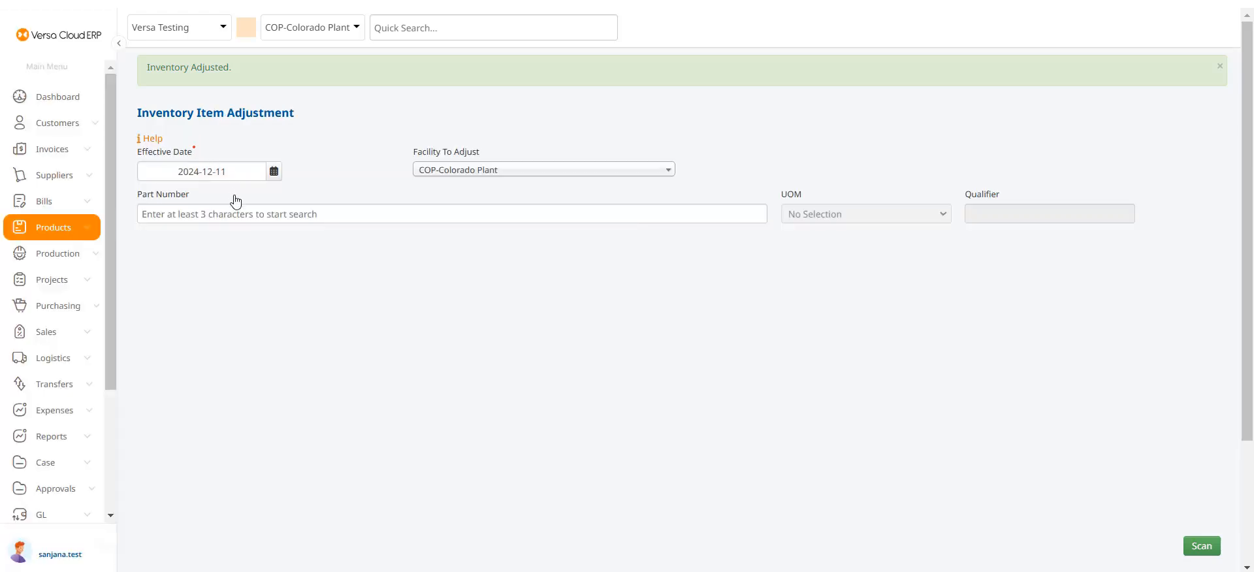
click(240, 211)
text(bb)
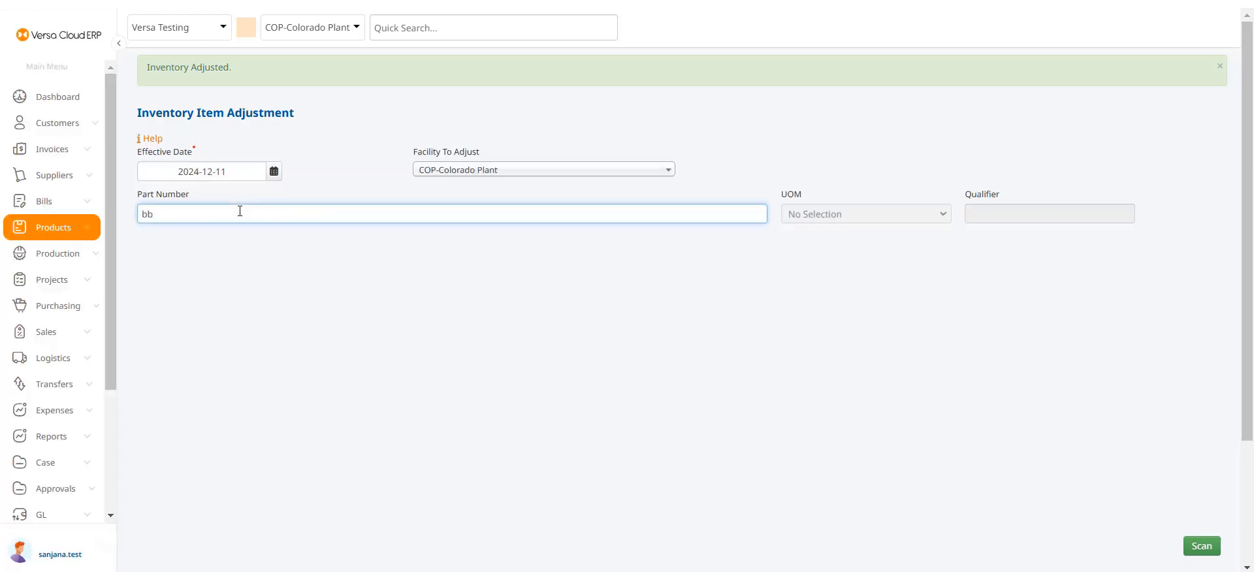
text(8)
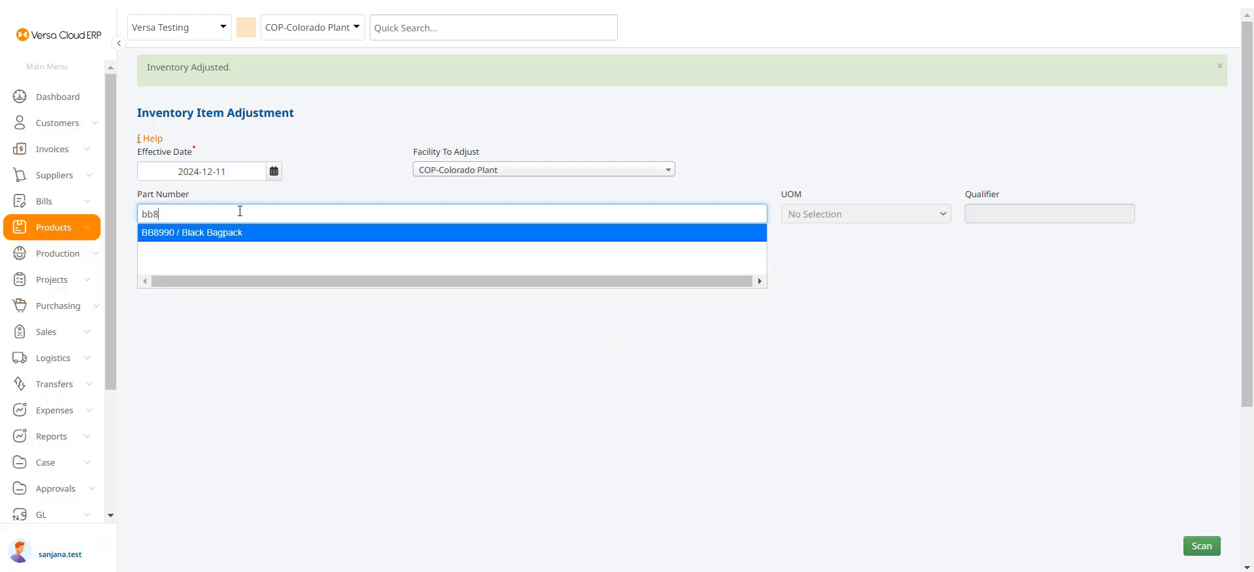
click(243, 234)
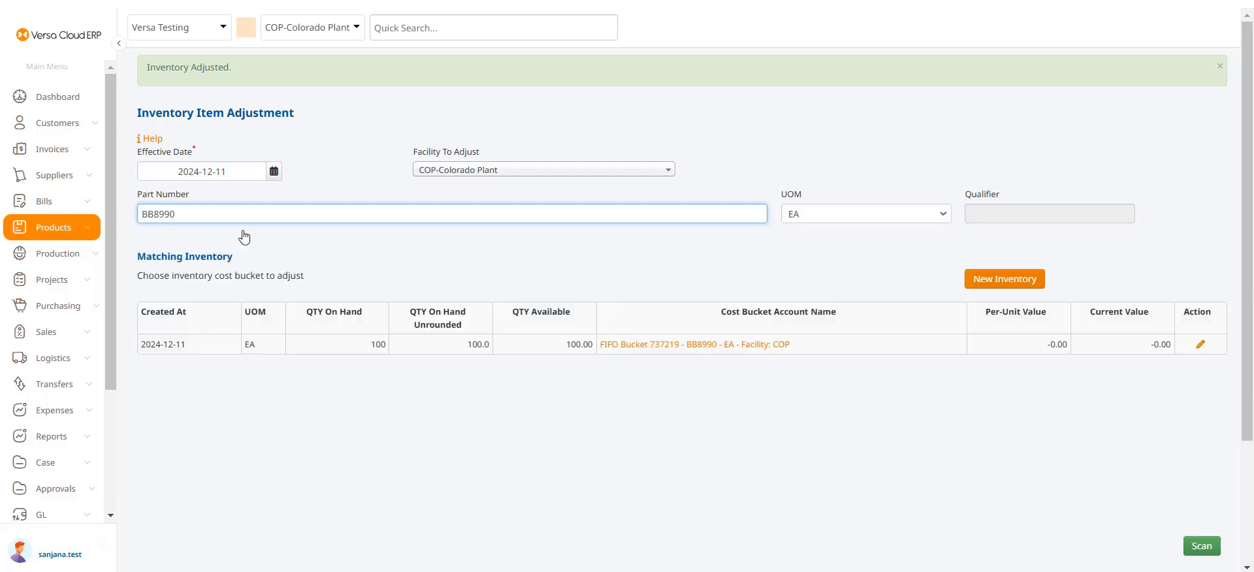
Add new inventory for BB8990 with quantity 100 and a per-unit value of 10, and post the adjustment.
click(990, 280)
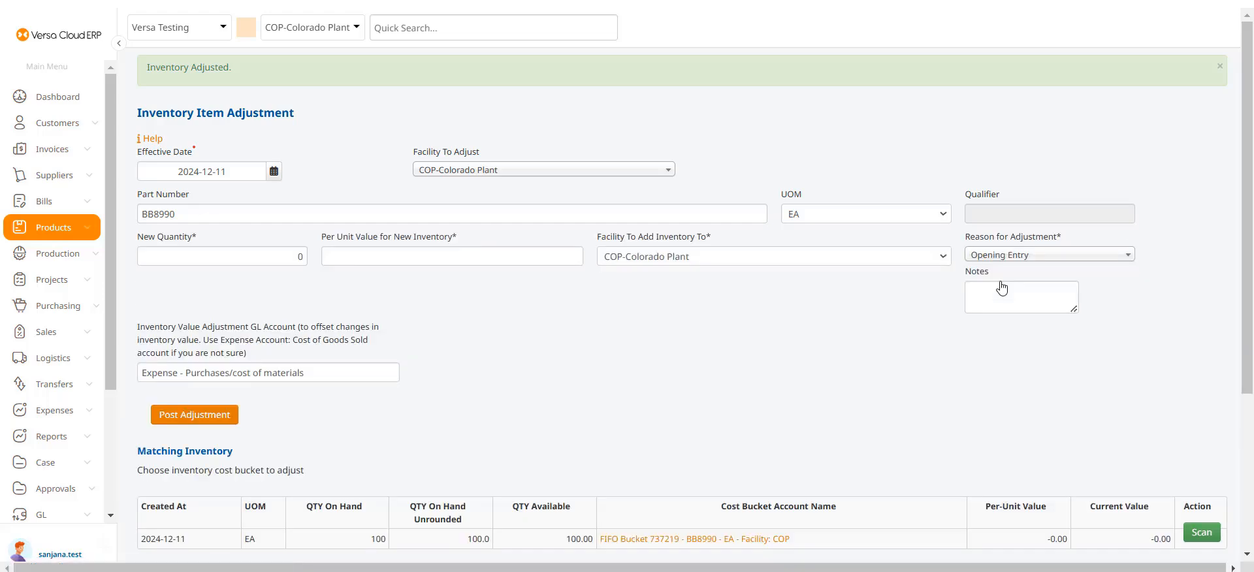
click(252, 259)
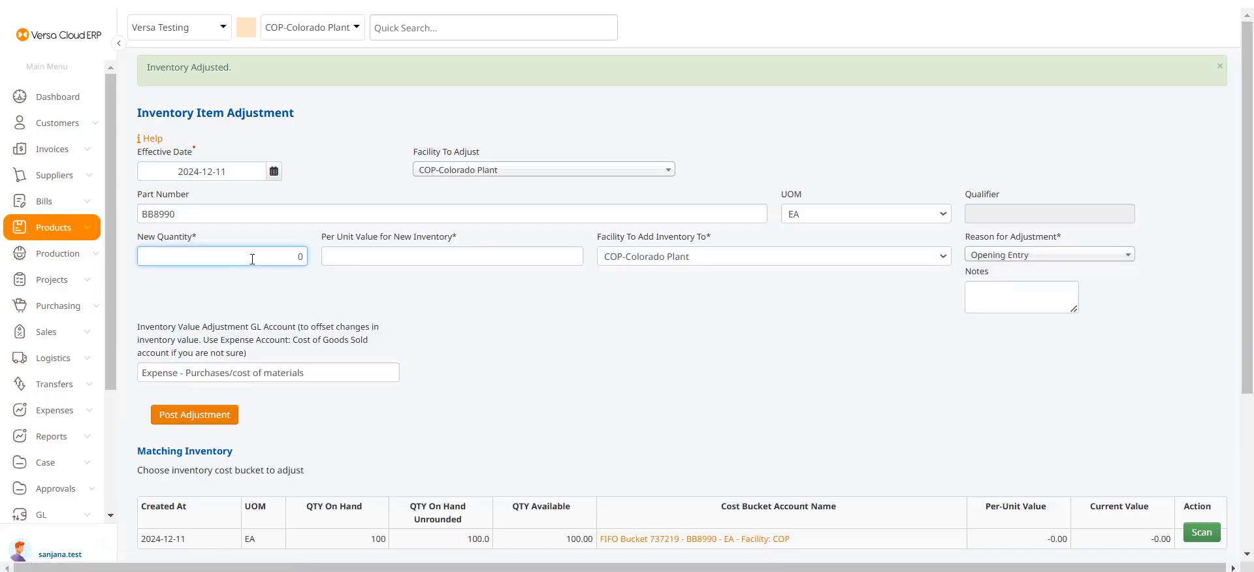
text(100)
click(415, 259)
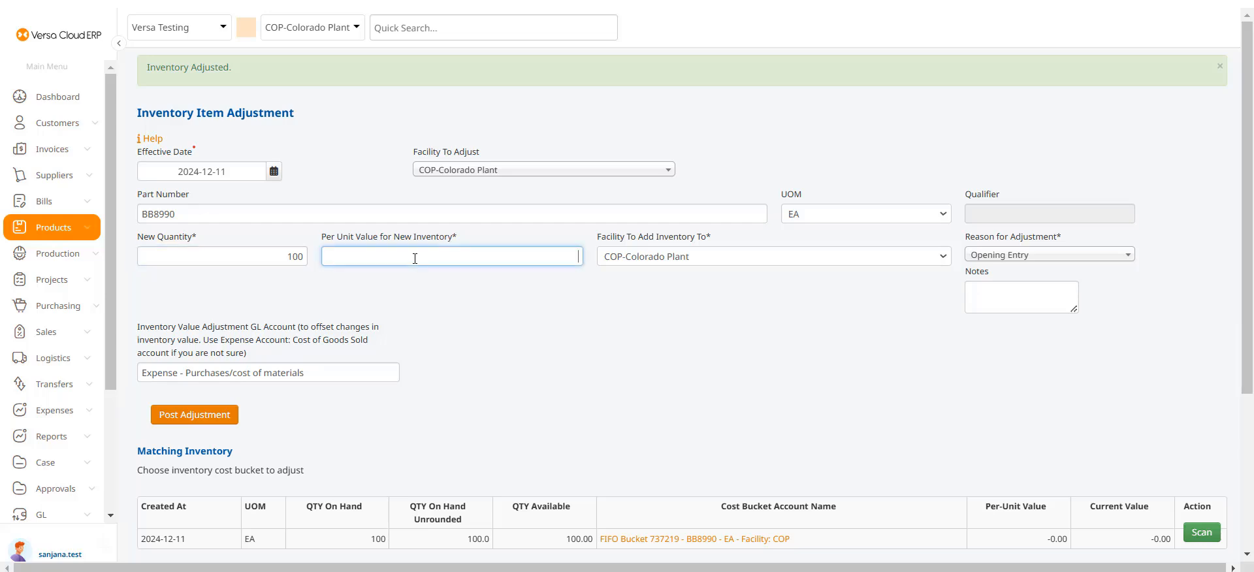
text(10)
click(1011, 257)
click(1010, 257)
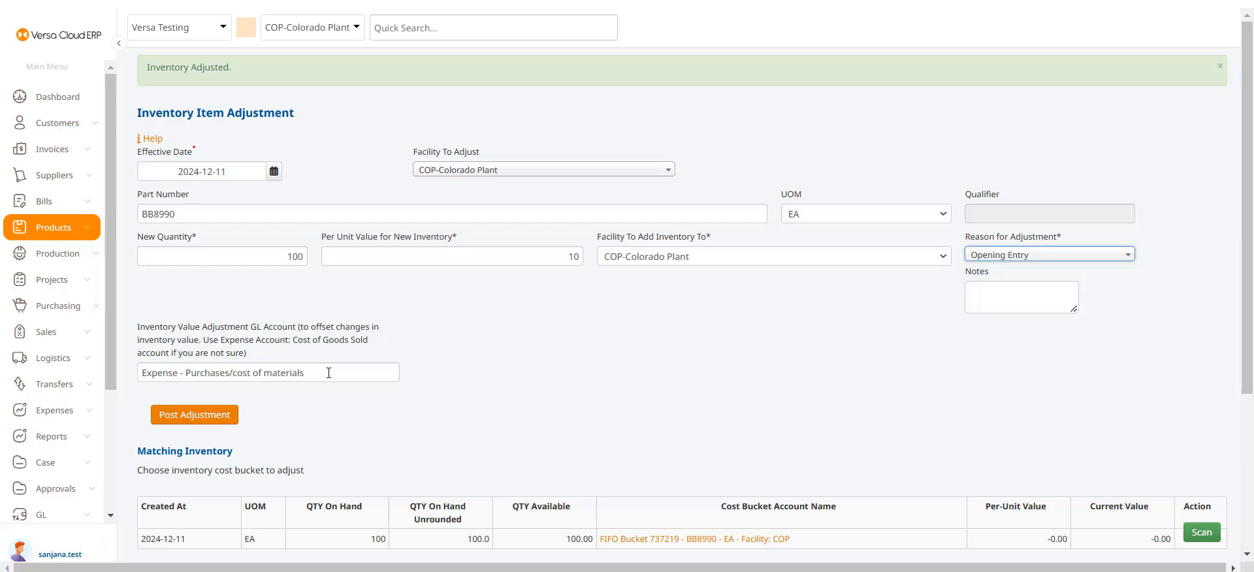
click(200, 408)
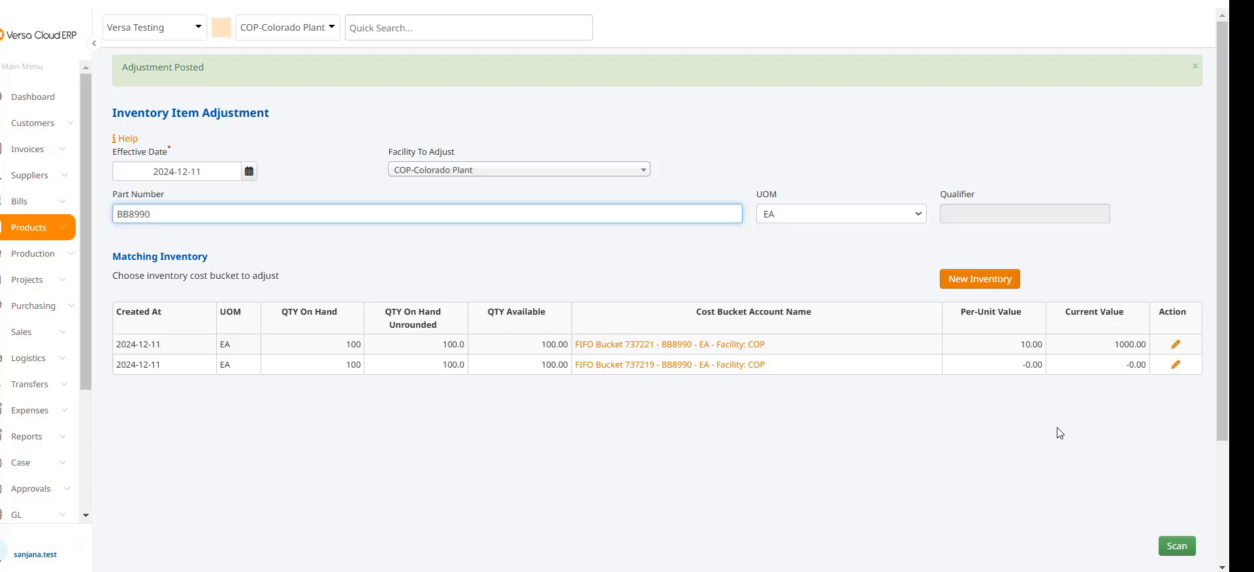
Set the per-unit value of the zero-value BB8990 cost bucket to 20 and post the adjustment.
click(1176, 365)
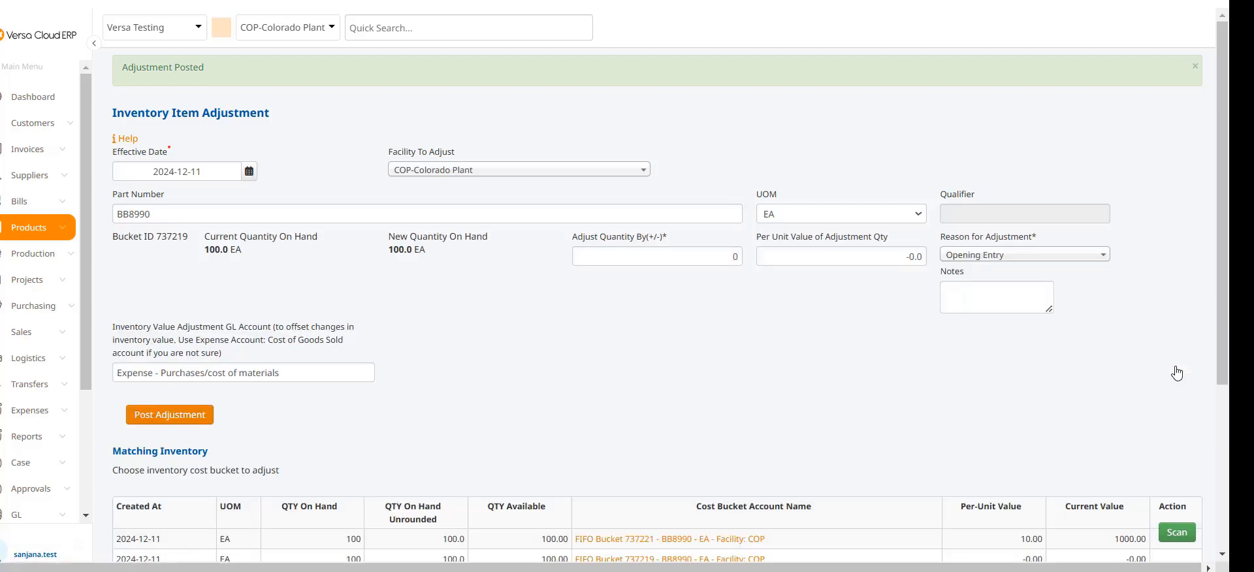
click(926, 256)
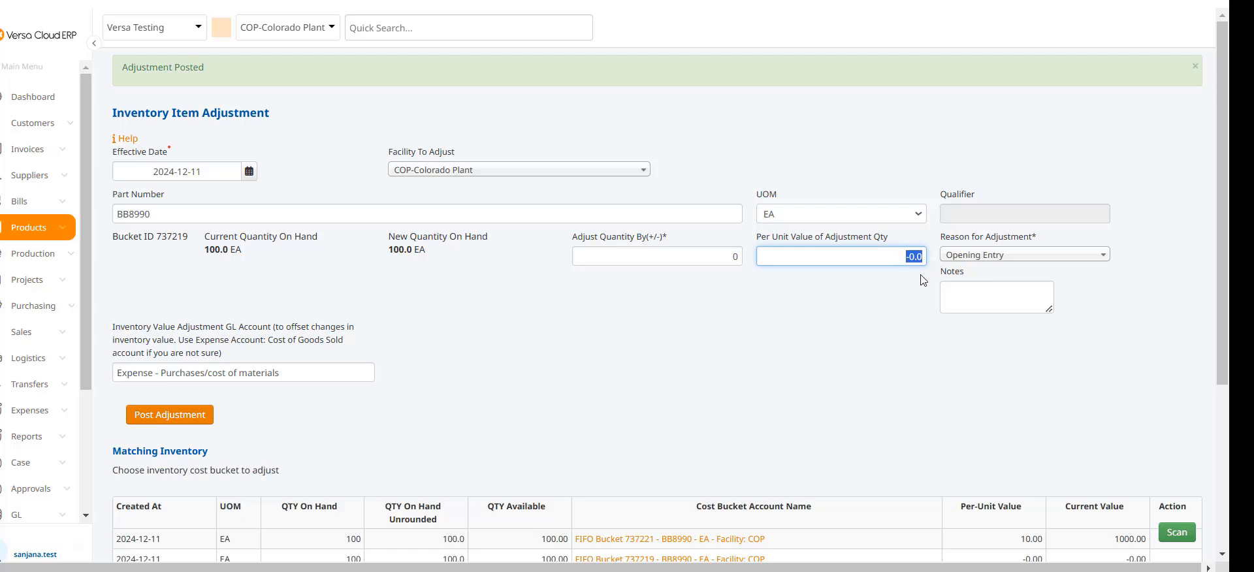
text(20)
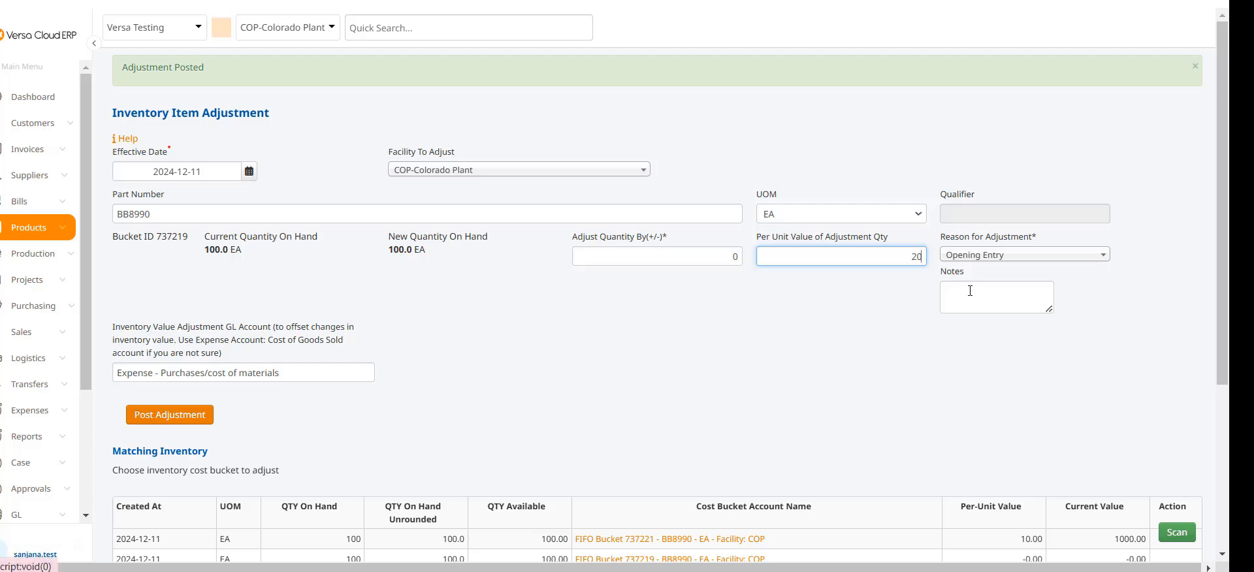
click(202, 426)
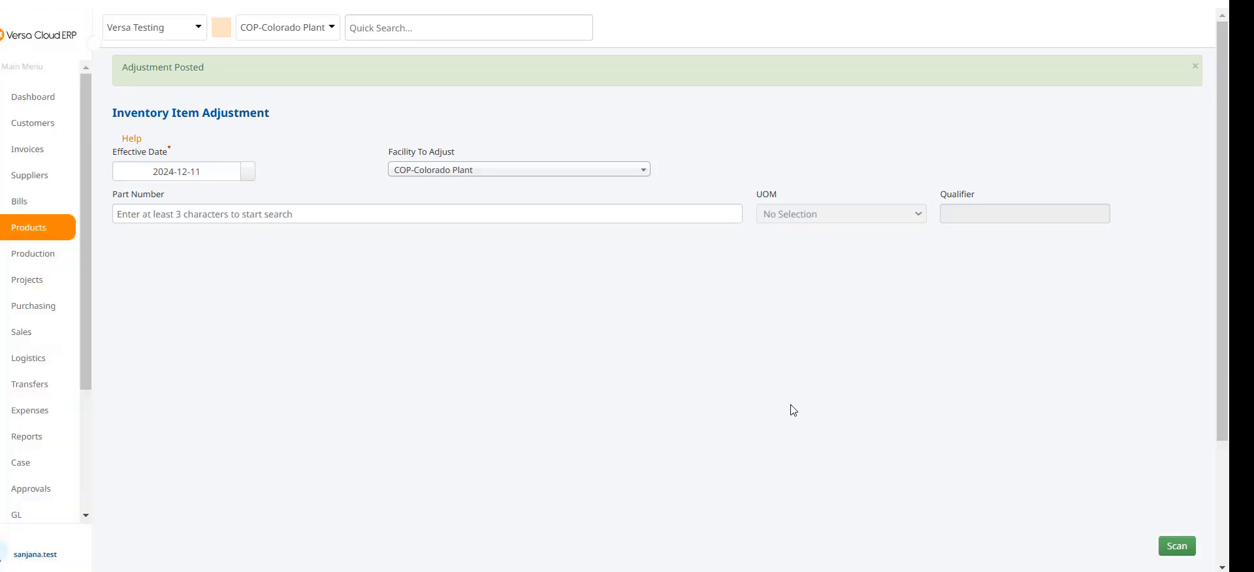
Look up part number BB8990 again to review its matching inventory buckets.
click(516, 220)
text(bb)
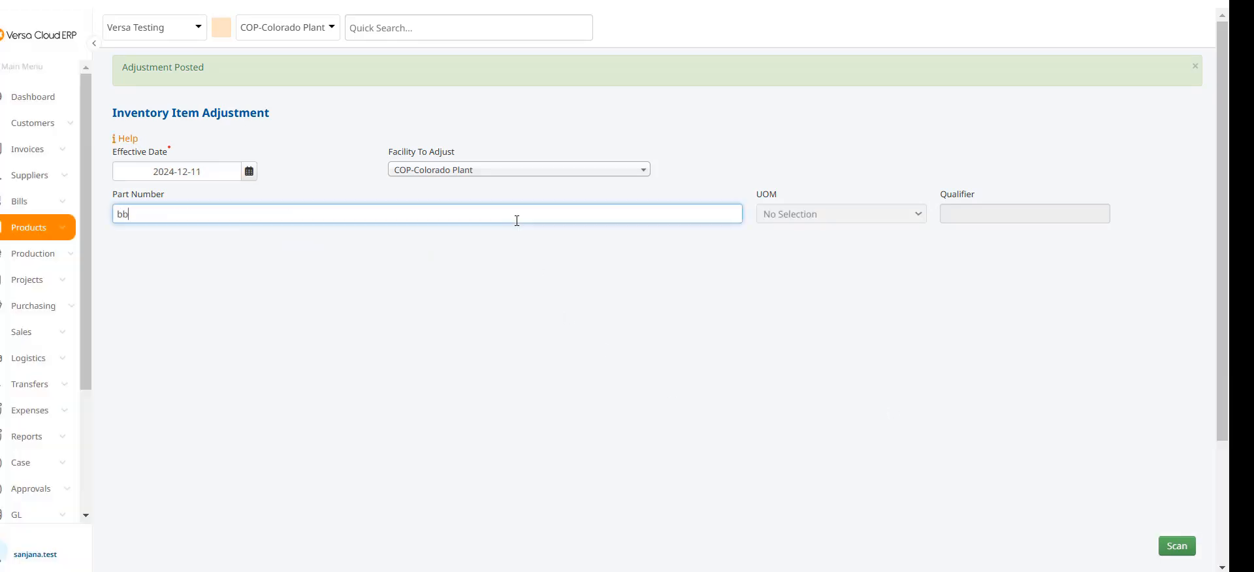
text(899)
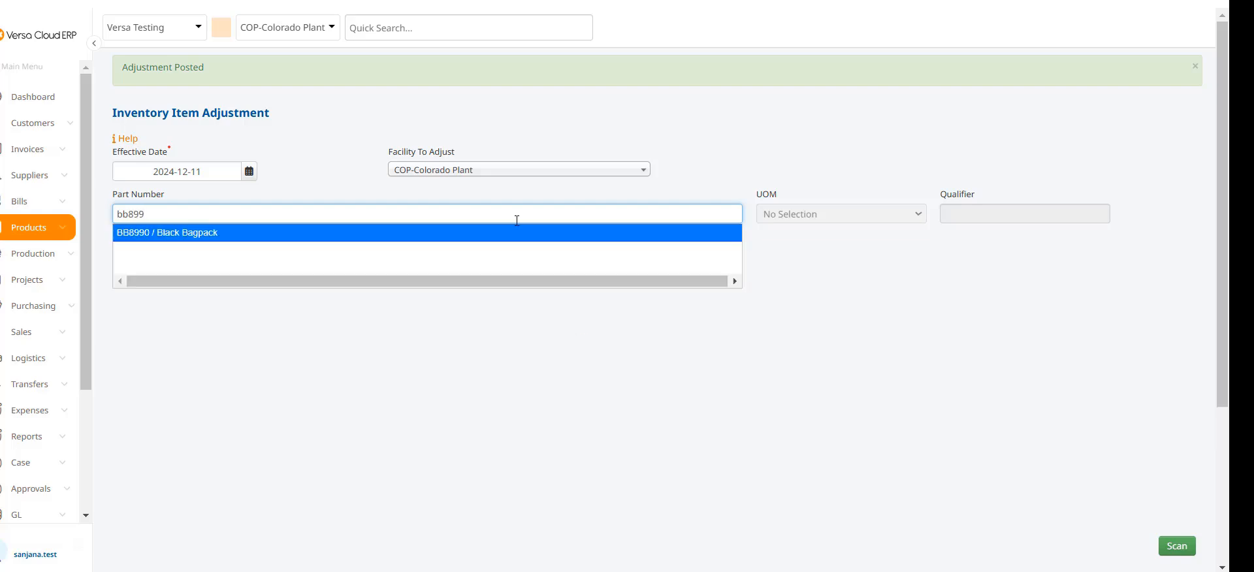
click(507, 235)
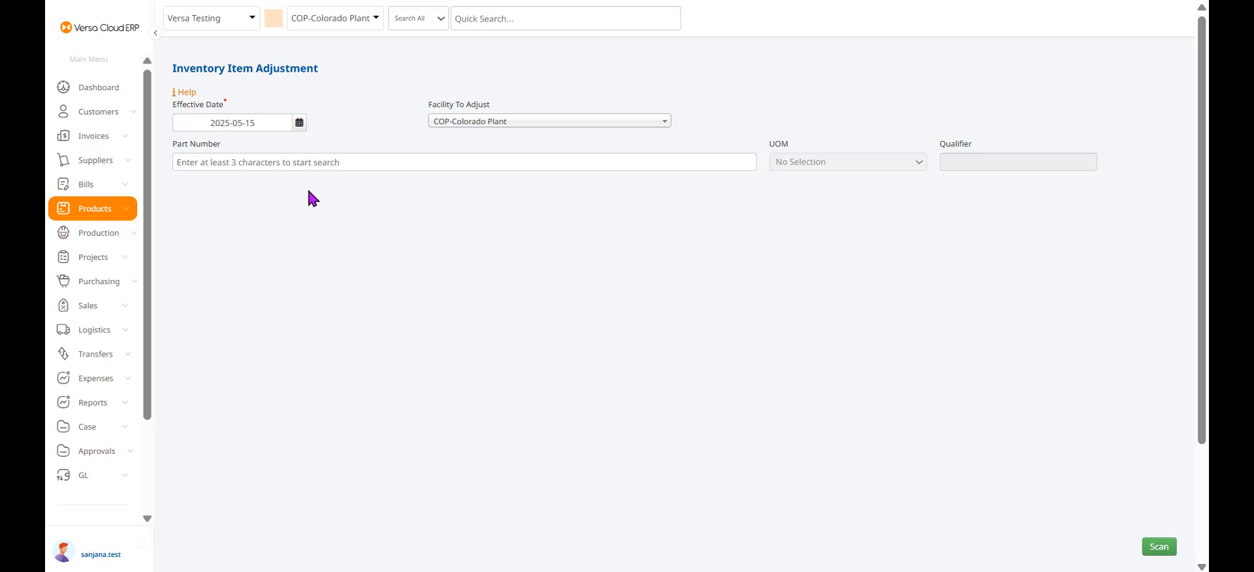
Select part number GB8990 (Green Bagpack) and check the quantities of its 2025-05-15 bucket valued at 20.00 per unit.
click(302, 160)
text(gb8)
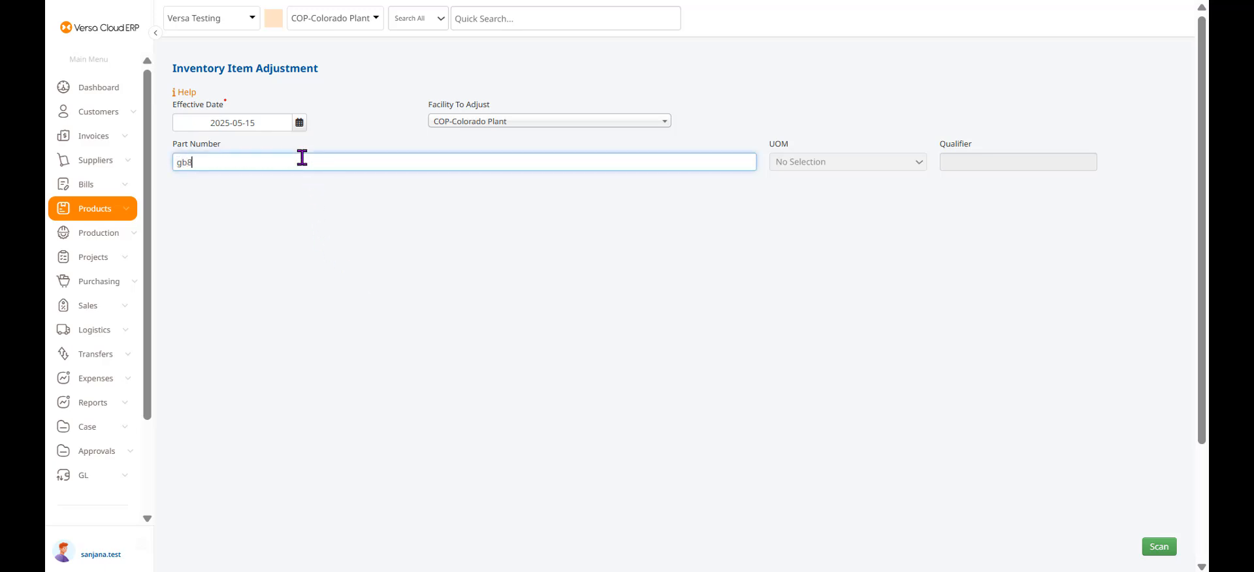
text(990)
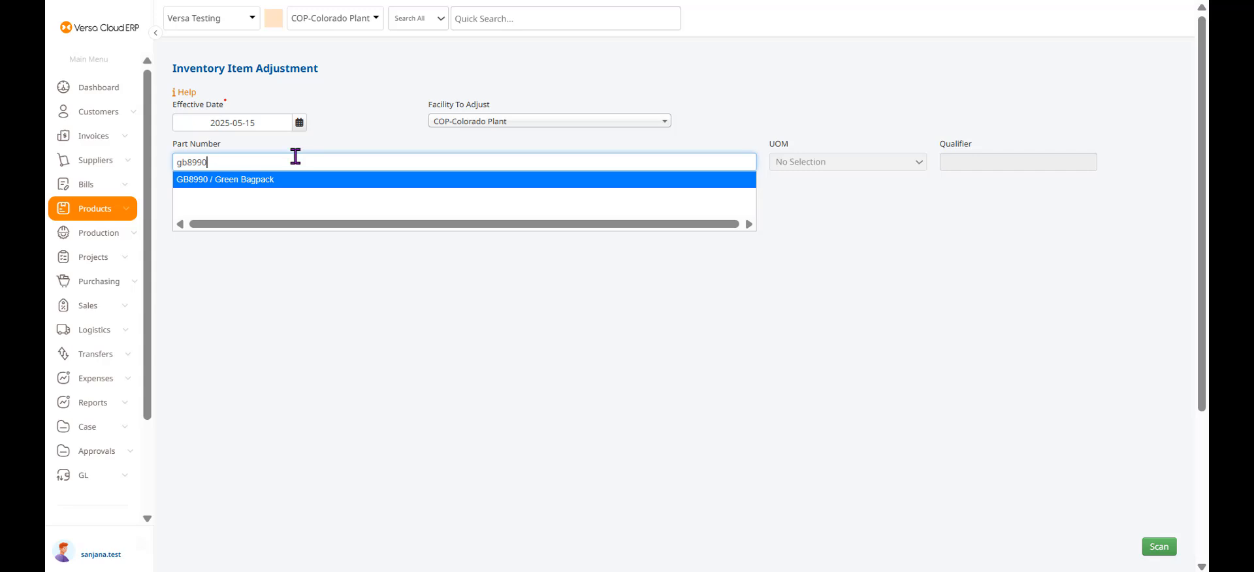
click(295, 182)
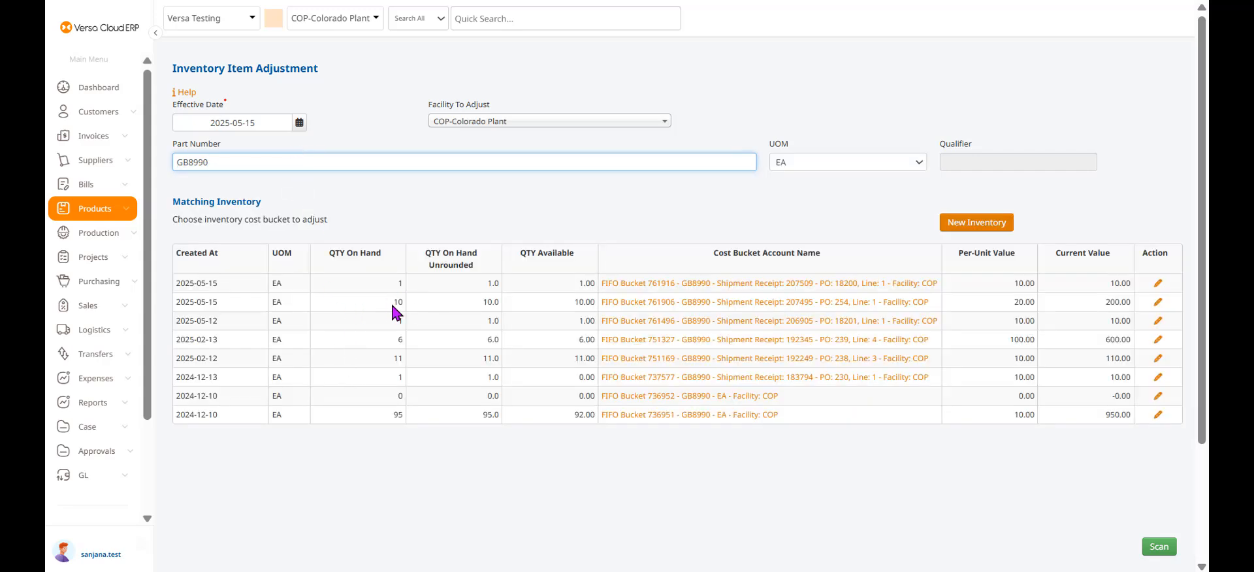
drag(404, 304, 544, 310)
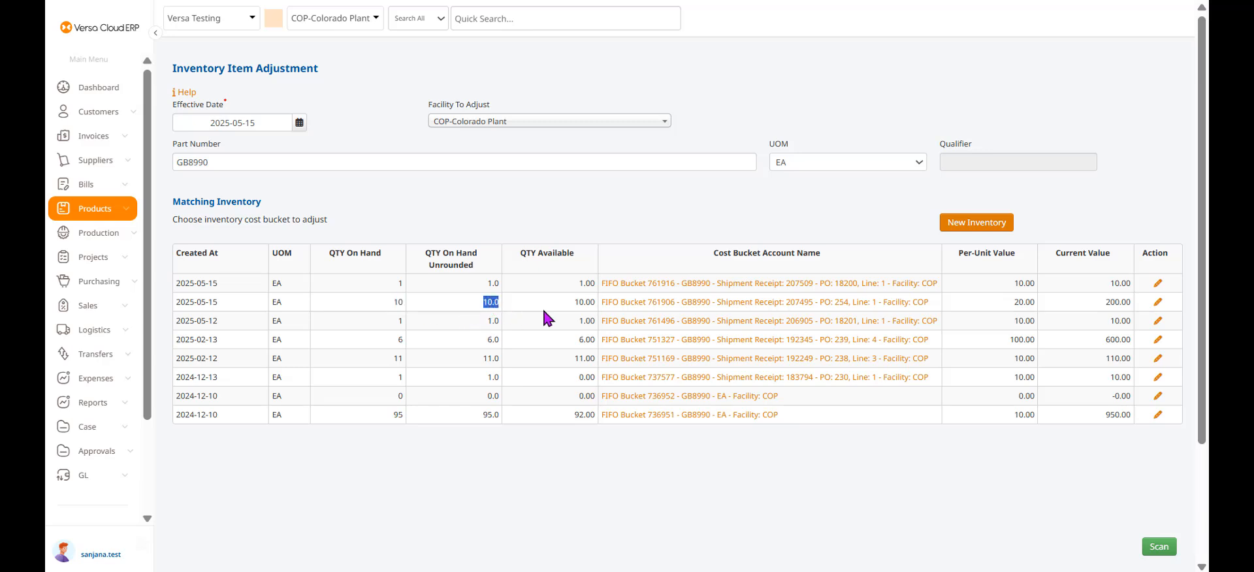
double_click(576, 301)
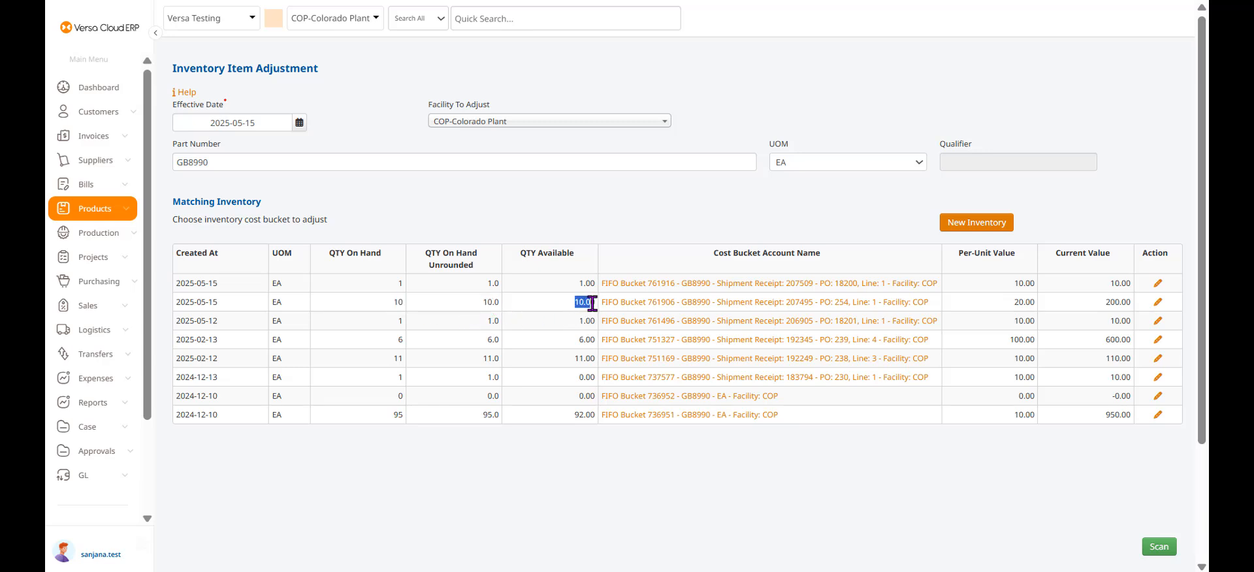
click(588, 474)
Adjust the quantity of the 2025-05-15 GB8990 bucket valued at 20.00 per unit by -2 and post the adjustment.
click(1158, 304)
double_click(738, 202)
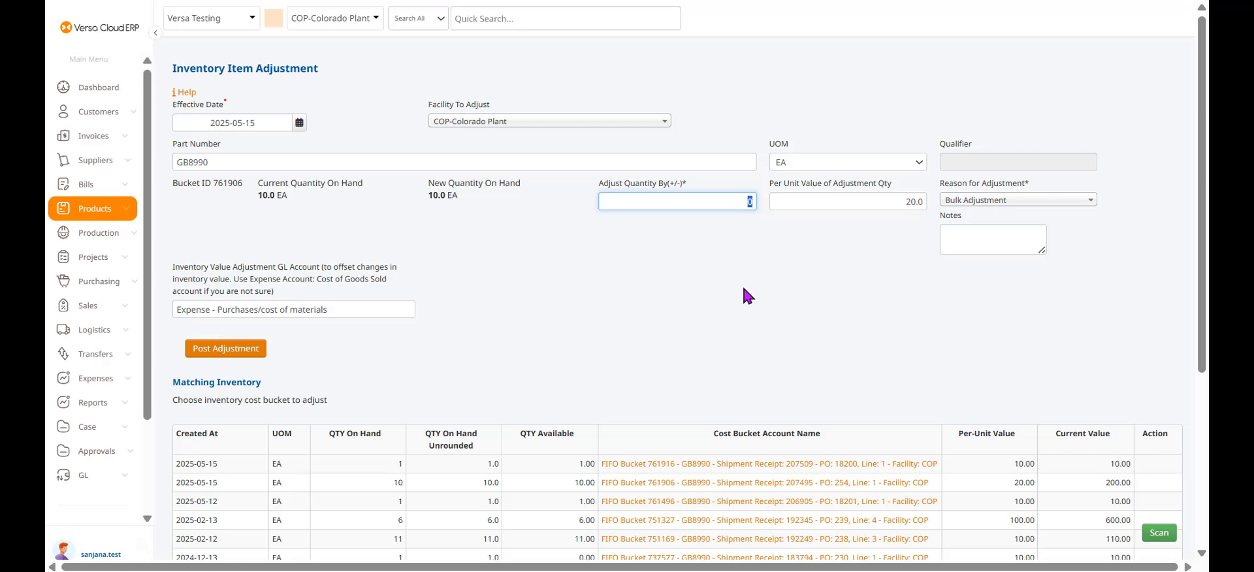
key(BackSpace)
text(-1)
click(254, 345)
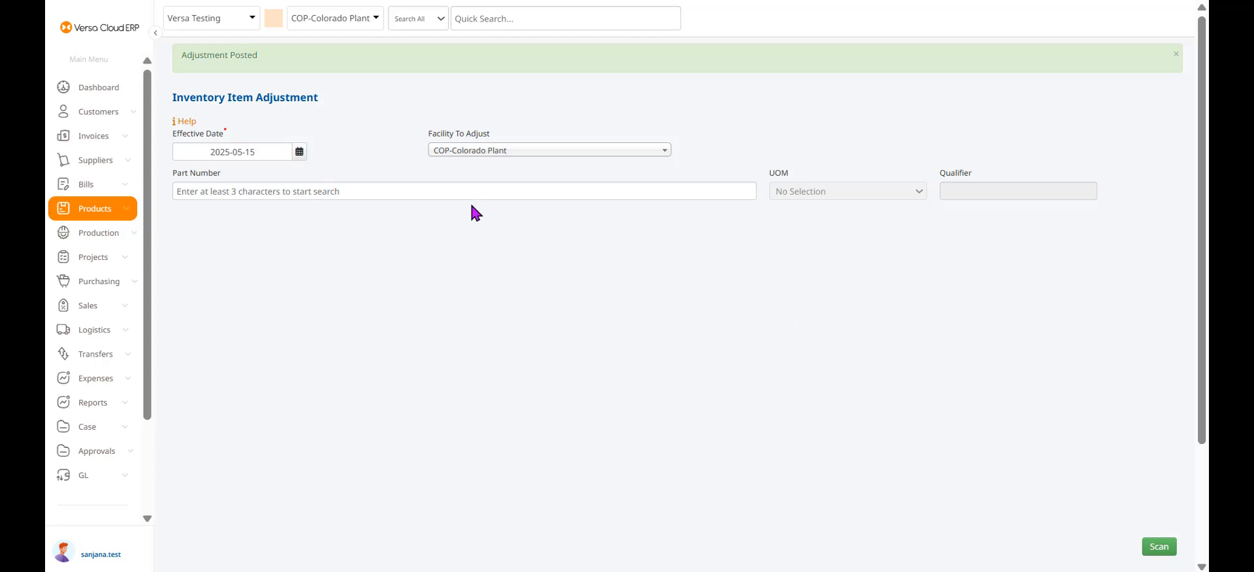
Select part number GB8990 again and check the quantities of the adjusted 2025-05-15 bucket.
click(447, 190)
text(gb899)
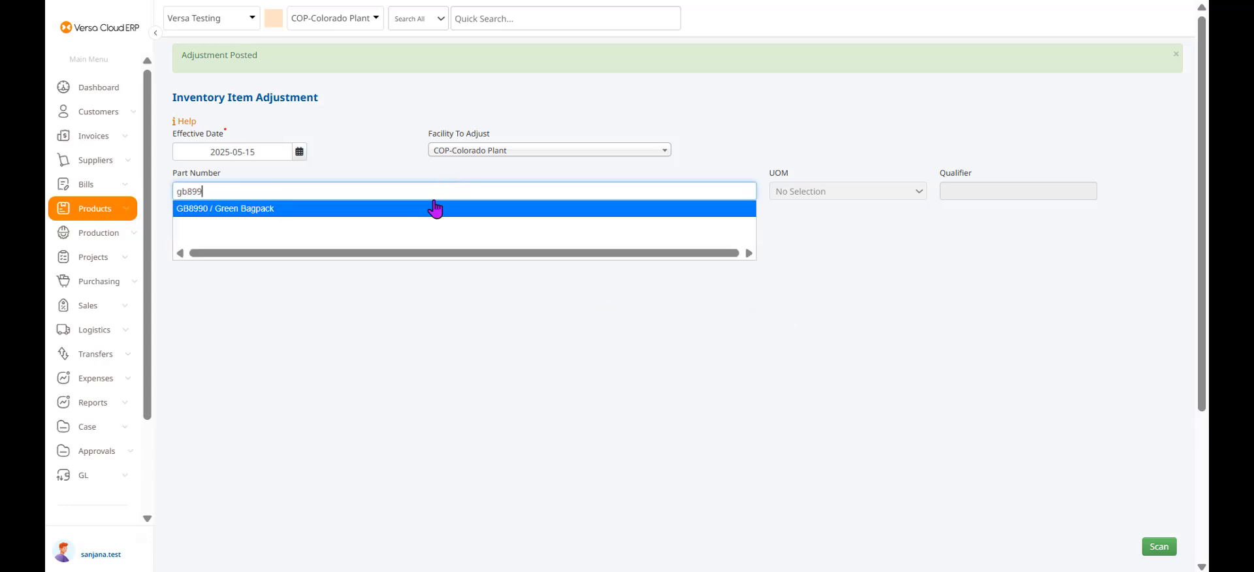
click(437, 208)
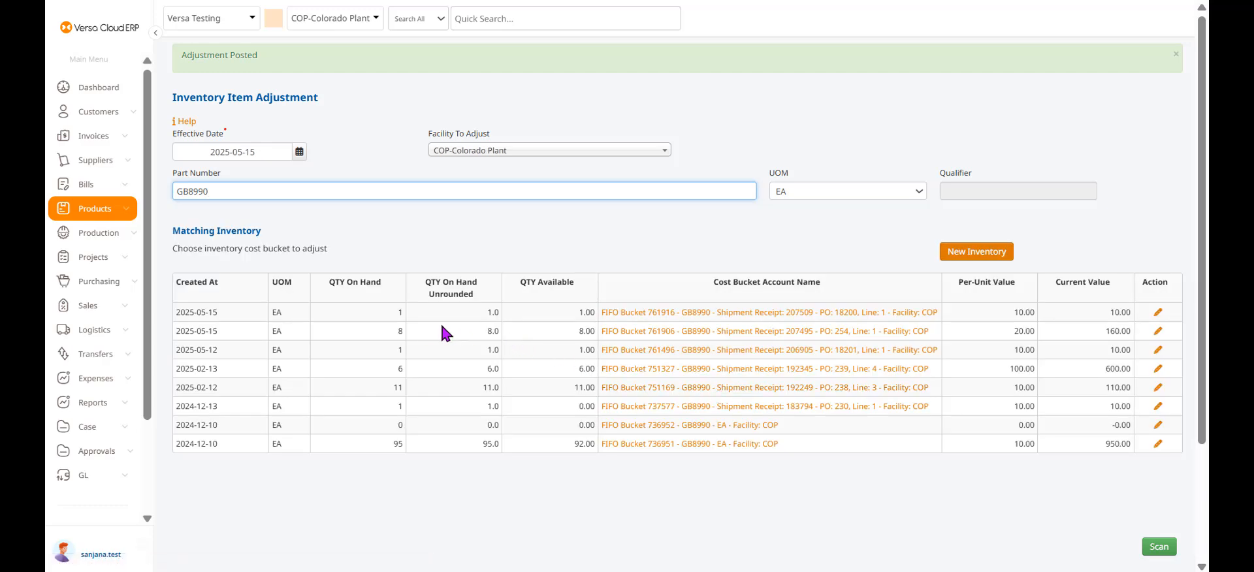
drag(392, 331, 597, 335)
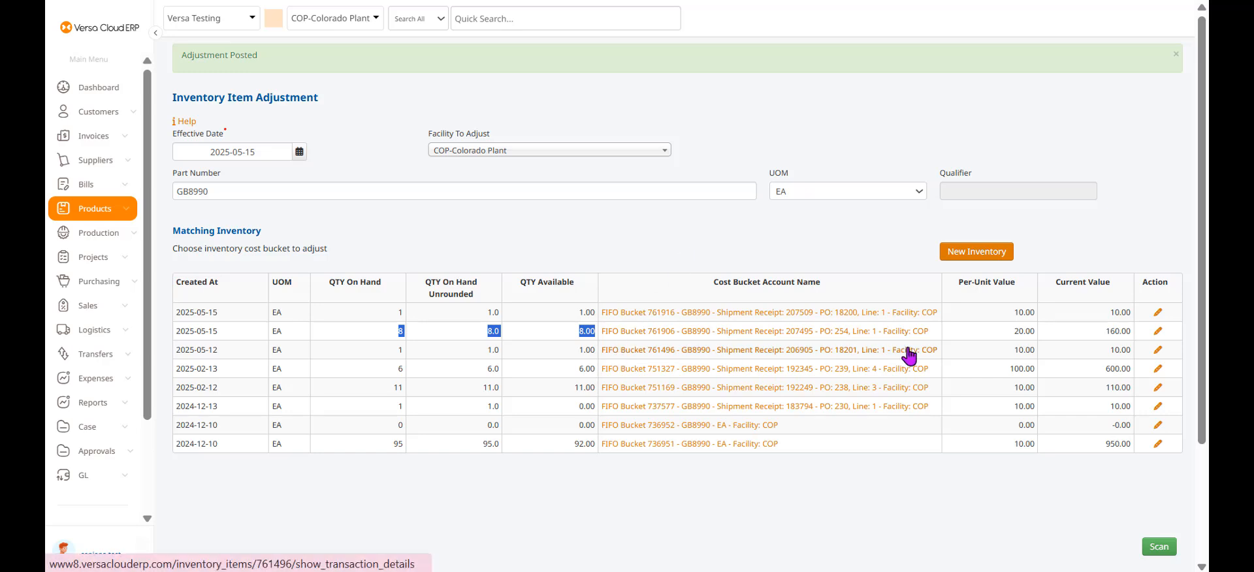
Adjust the quantity of the 2025-05-12 GB8990 bucket by 10 and post the adjustment.
click(1155, 351)
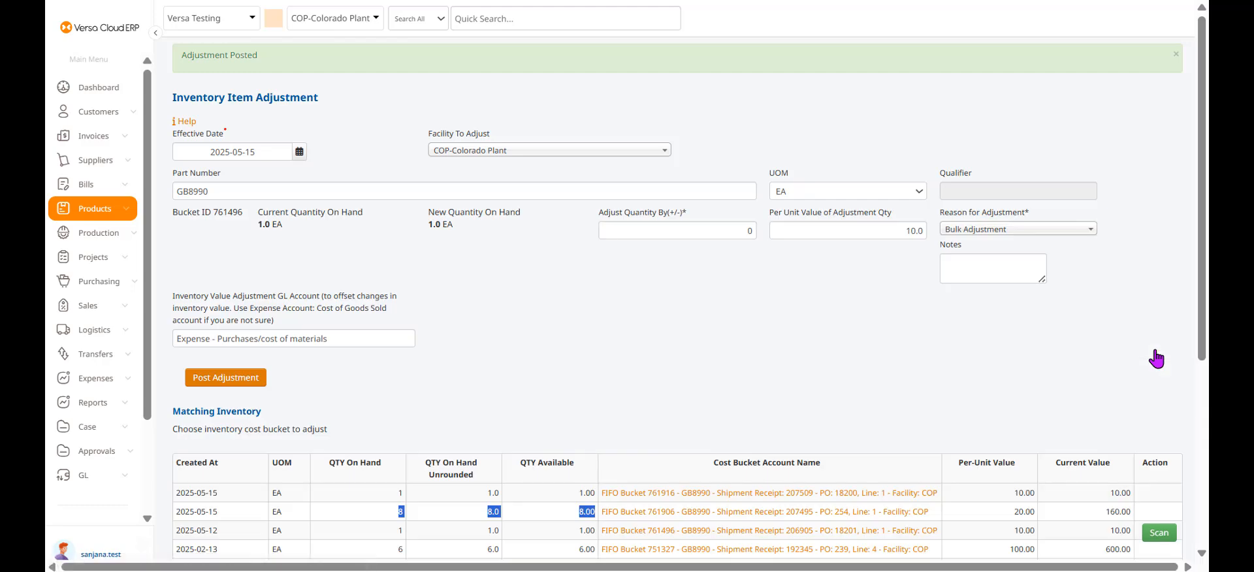
double_click(748, 231)
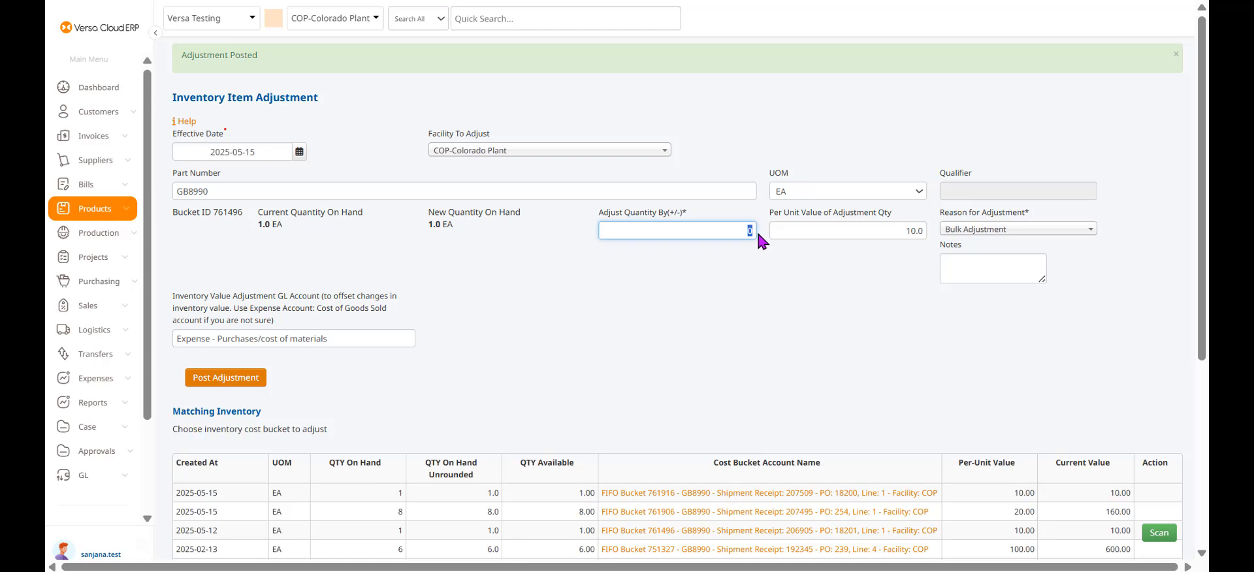
key(BackSpace)
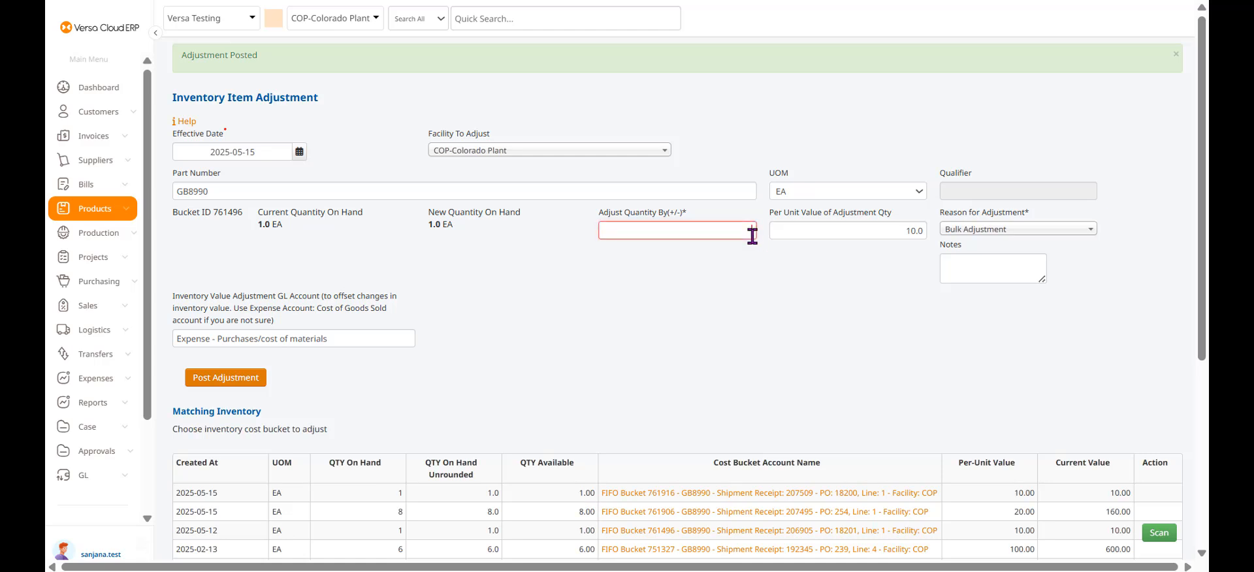
text(10)
click(254, 379)
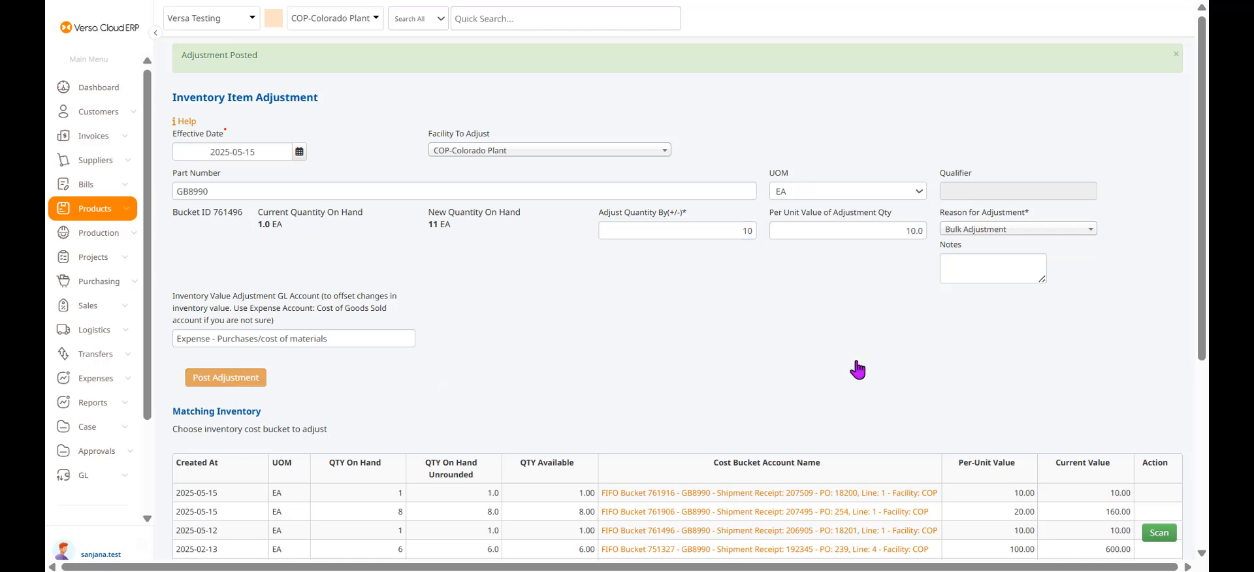
Select part number GB8990 again and check the quantities of the adjusted 2025-05-12 bucket.
click(538, 197)
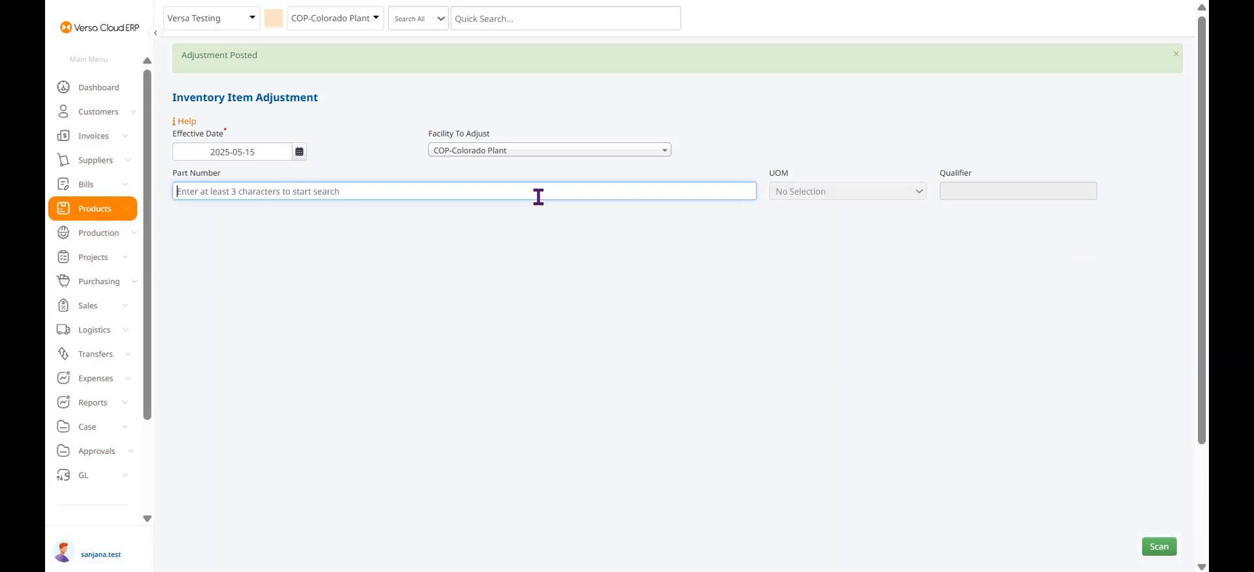
text(gb899)
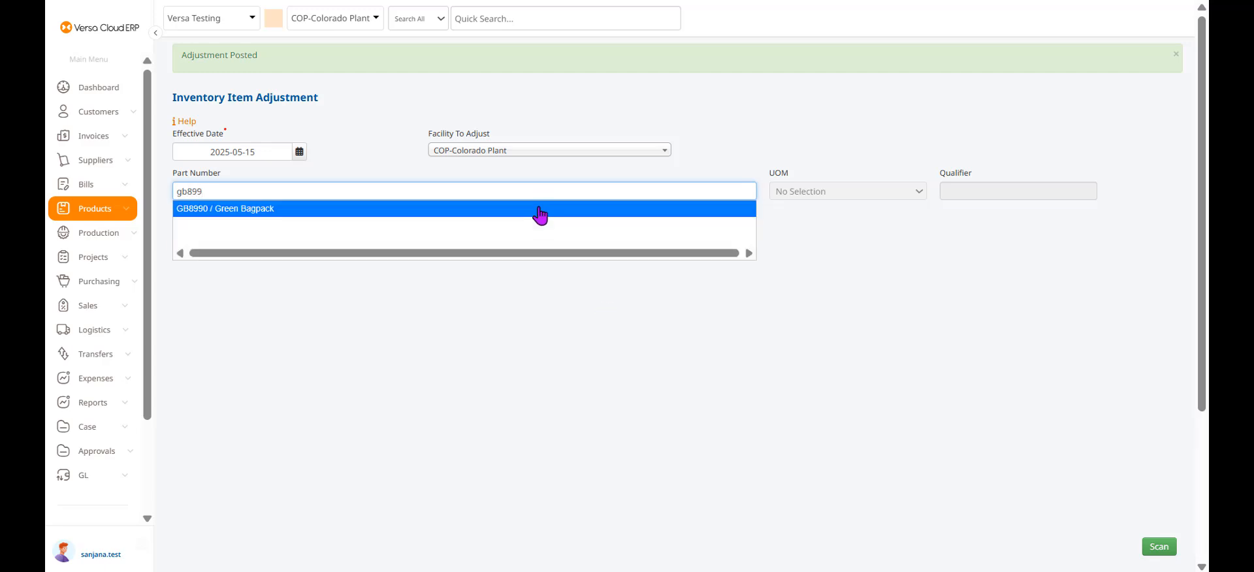
click(540, 213)
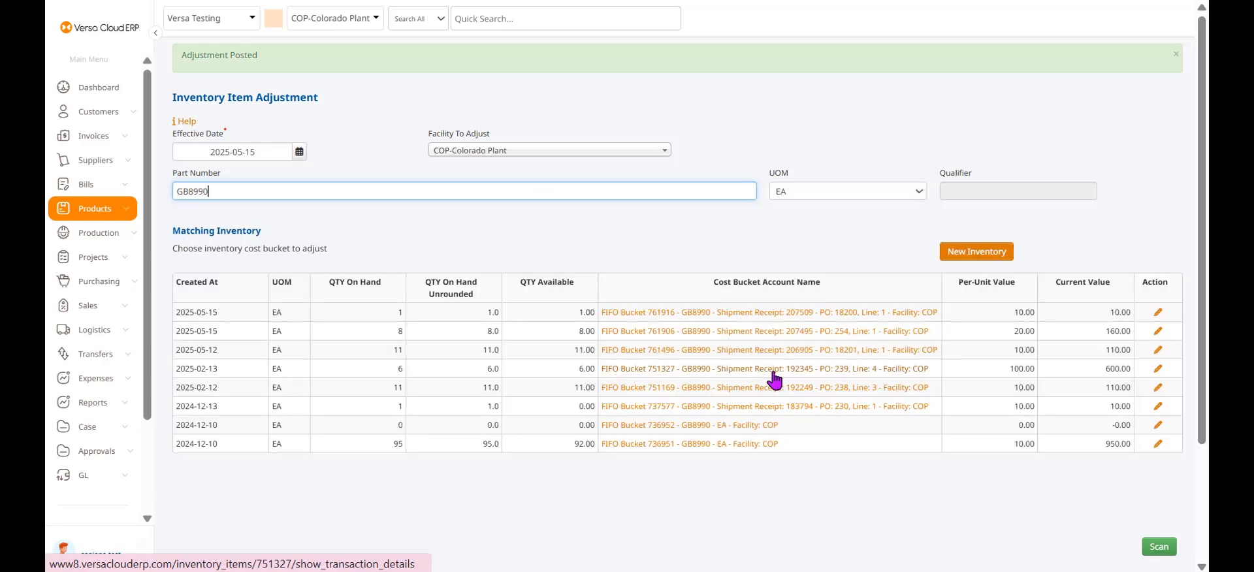
drag(457, 351, 599, 353)
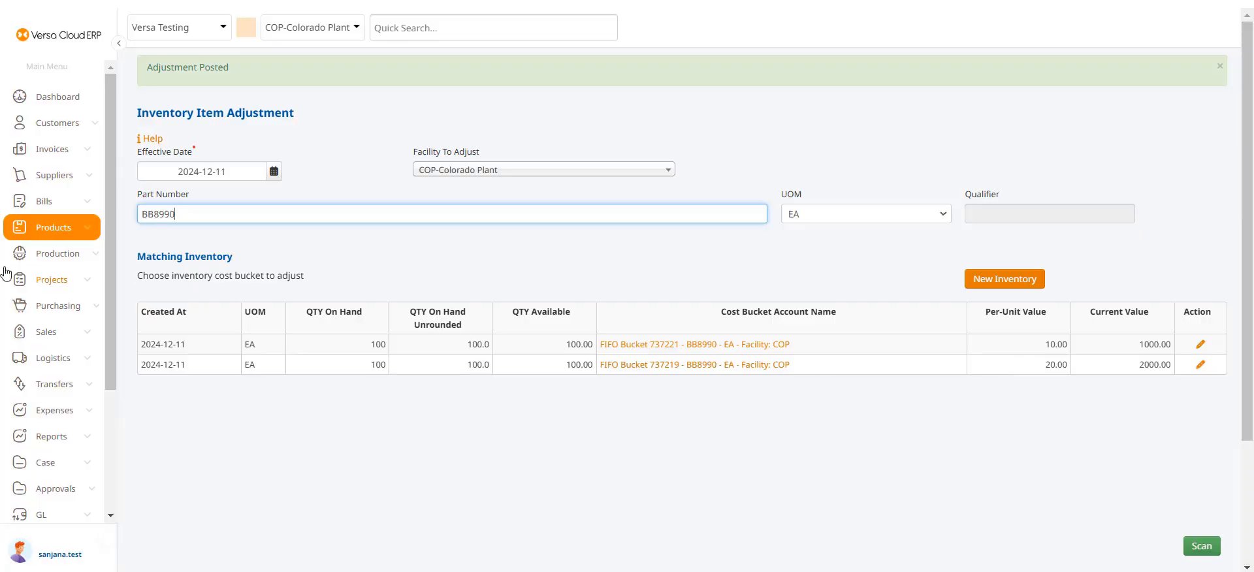
Create a variance reason named "New Purchase" in the product setup's inventory item variance reasons.
click(82, 230)
scroll(202, 297, down, 4)
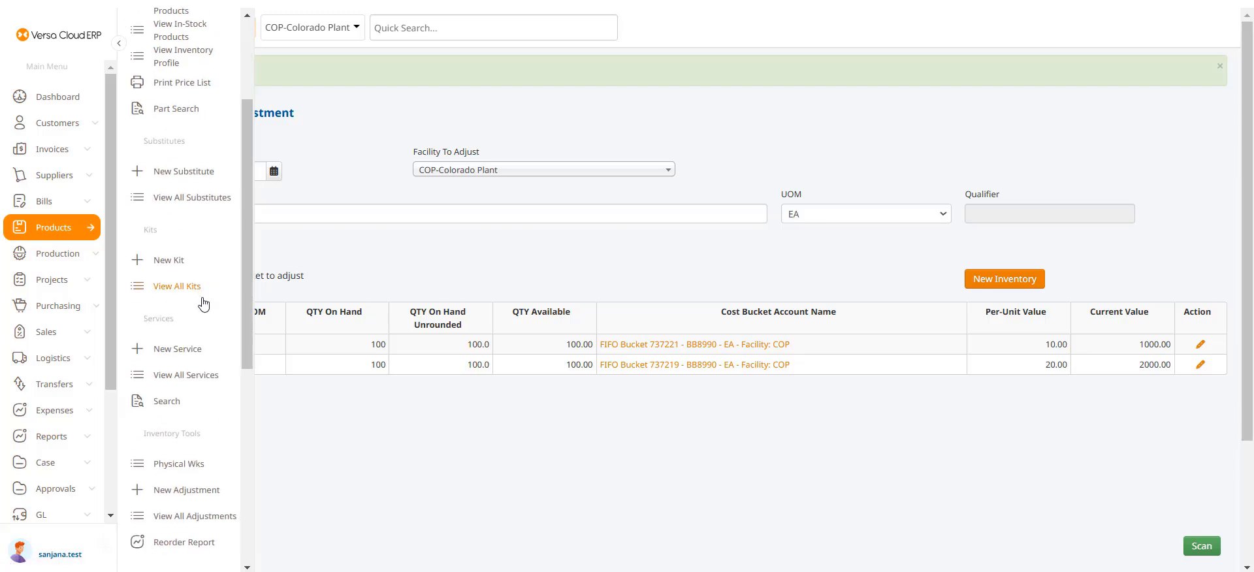
scroll(199, 448, down, 3)
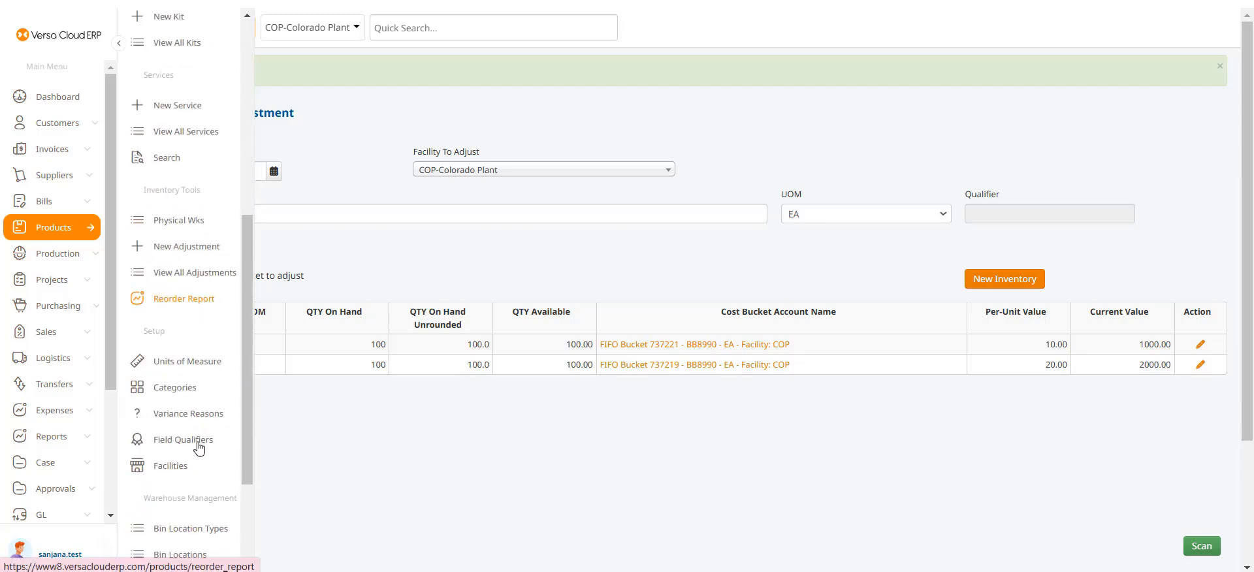
click(203, 413)
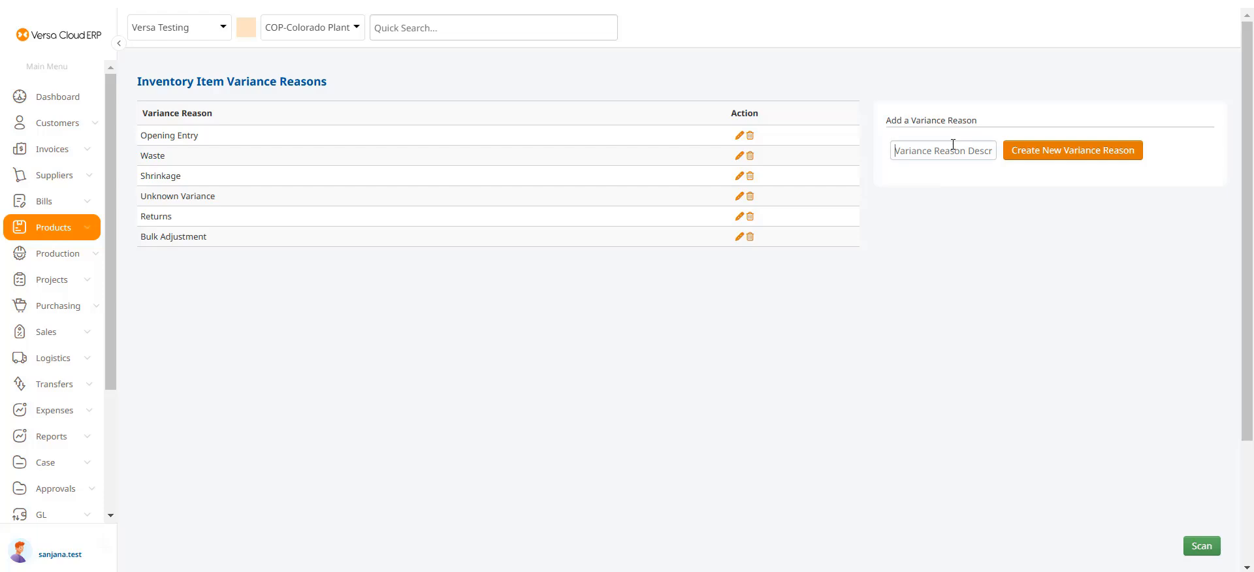
click(951, 148)
text(New)
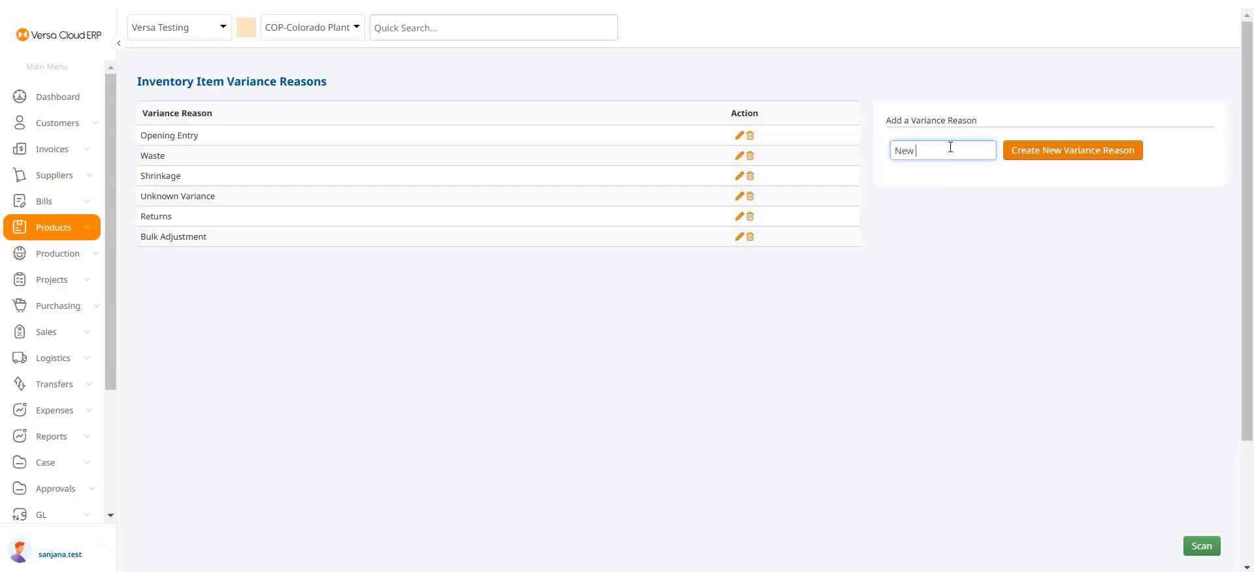
text( Pur)
text(cha)
text(s)
key(BackSpace)
text(ase)
click(1089, 151)
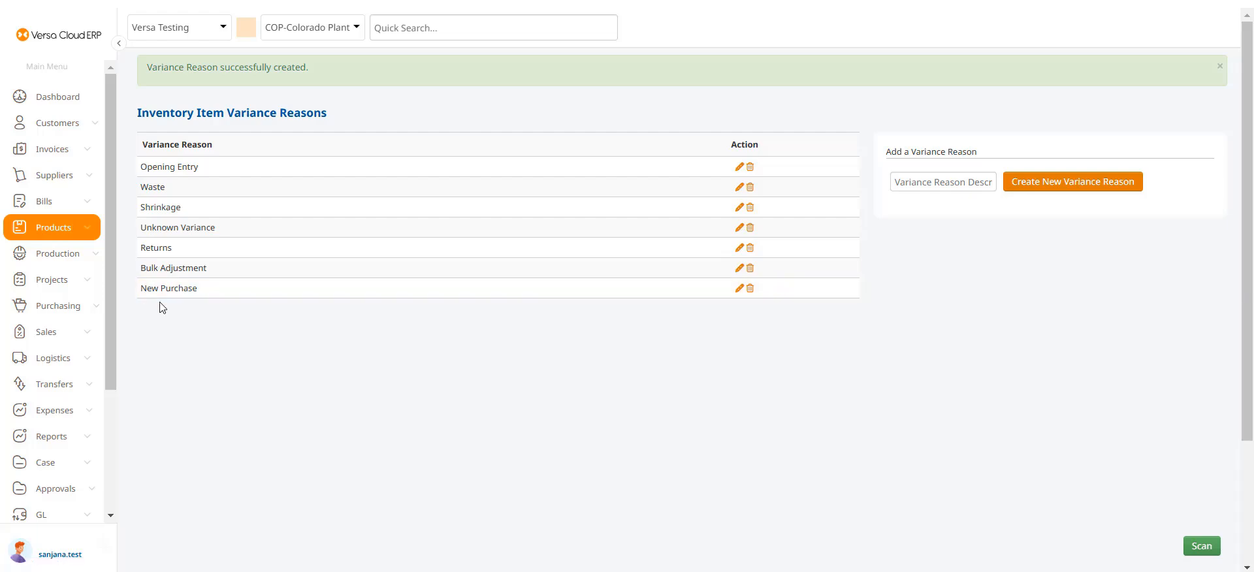
Find product BB8990 (Black Bagpack) in the product listing and open the on-hand quantity details for facility COP from its inventory.
click(75, 230)
click(523, 204)
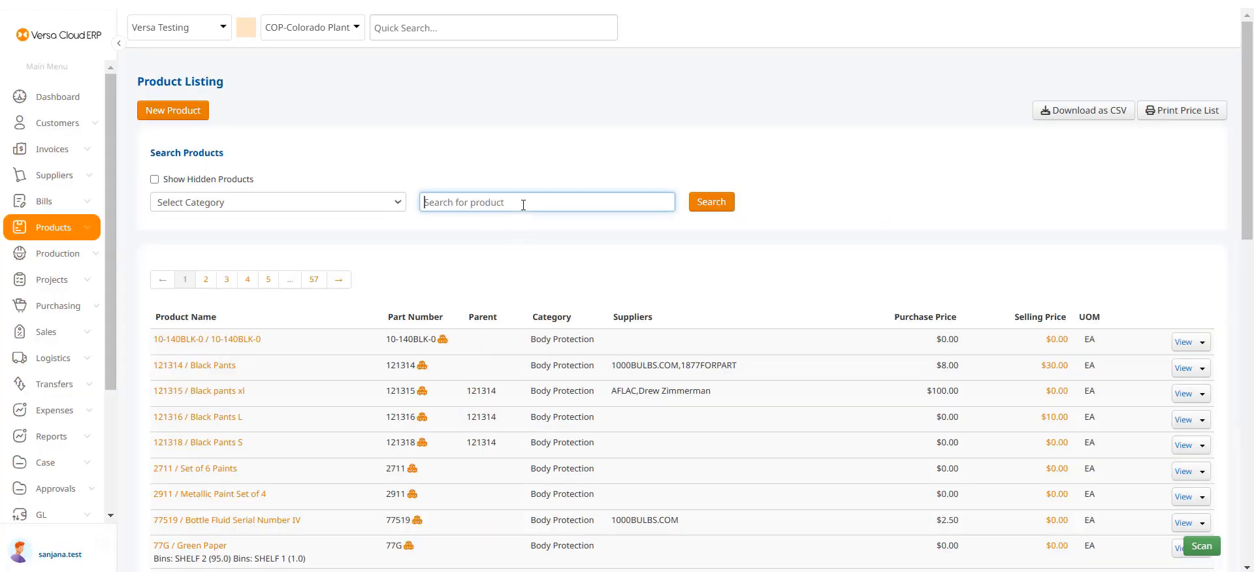
text(bb)
text(bbbb)
key(Return)
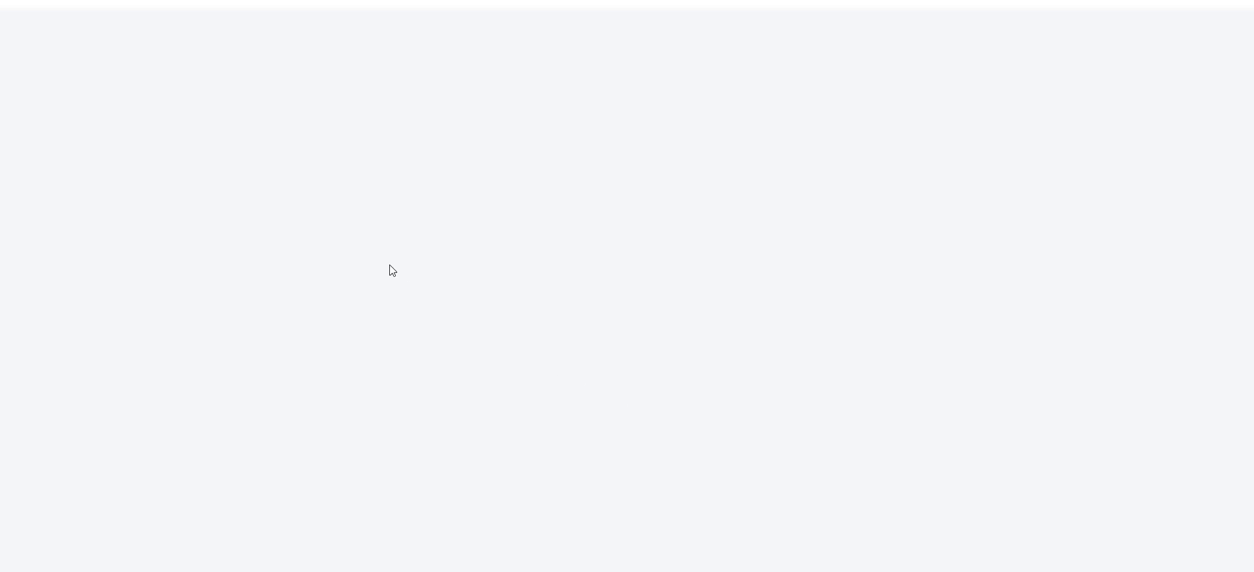
click(211, 90)
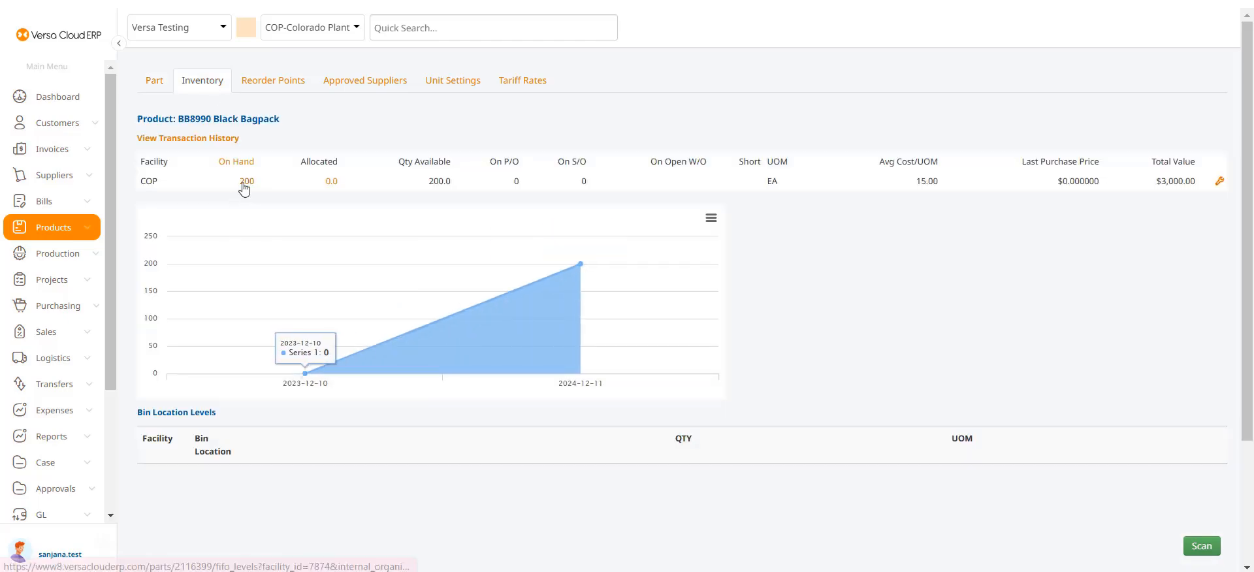
click(246, 183)
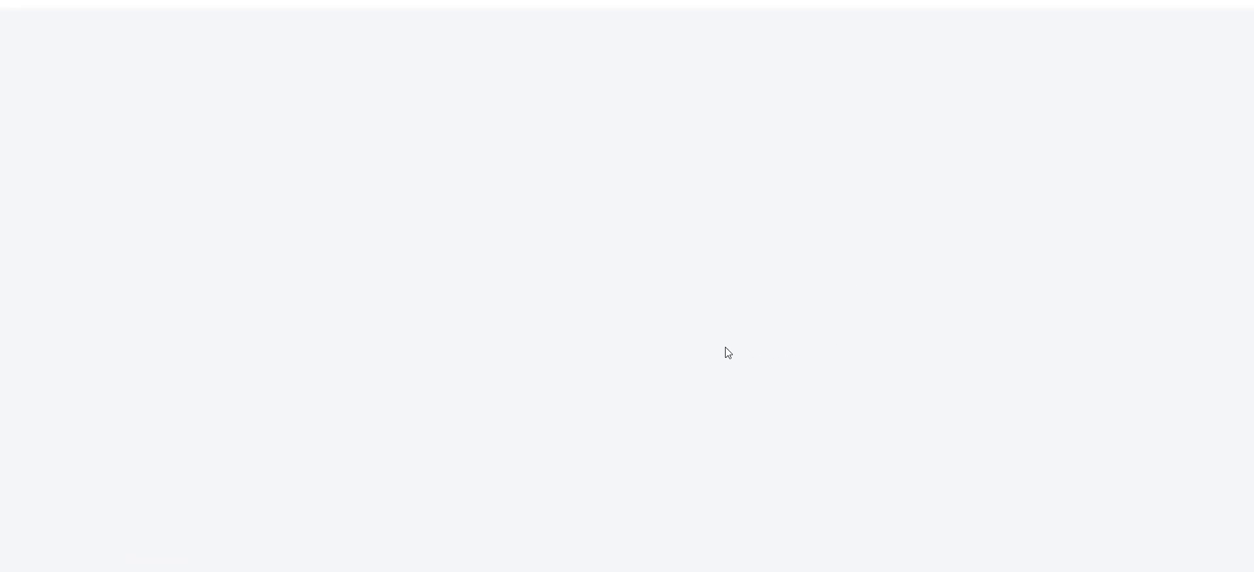